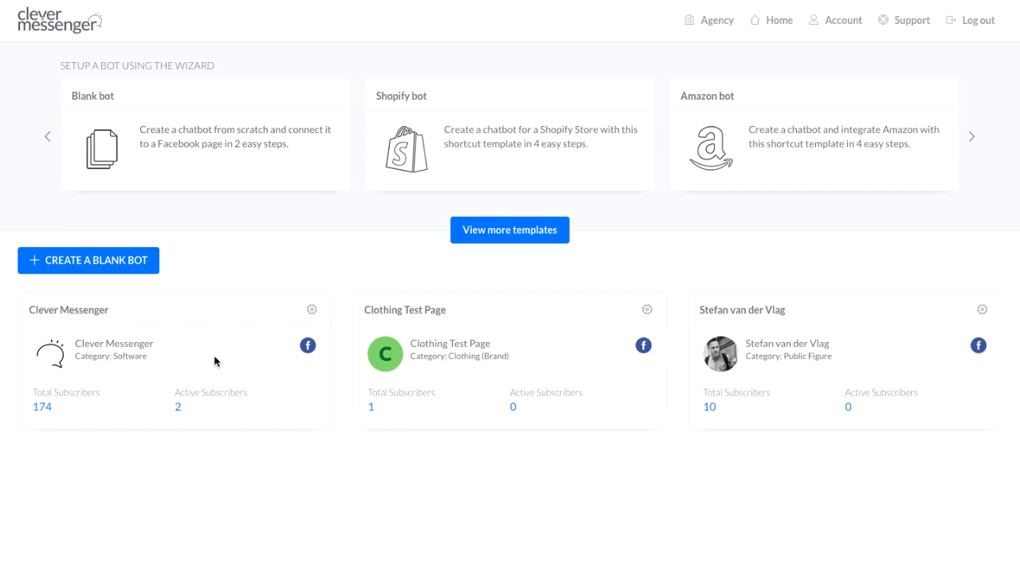
Open the Clever Messenger bot's dashboard and go to its Send to Messenger widget library
{"action": "left_click", "coordinate": [221, 346]}
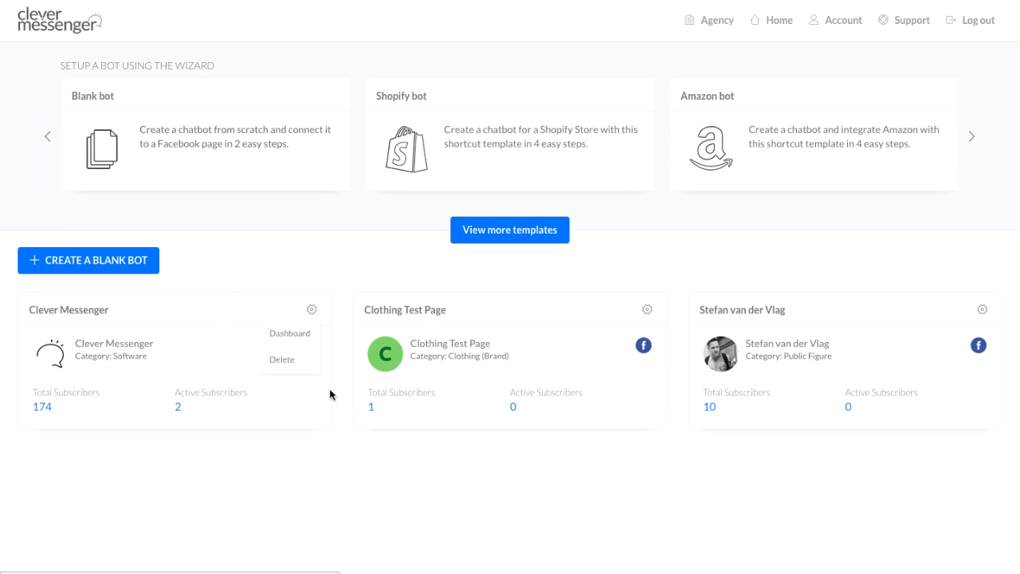
{"action": "left_click", "coordinate": [290, 334]}
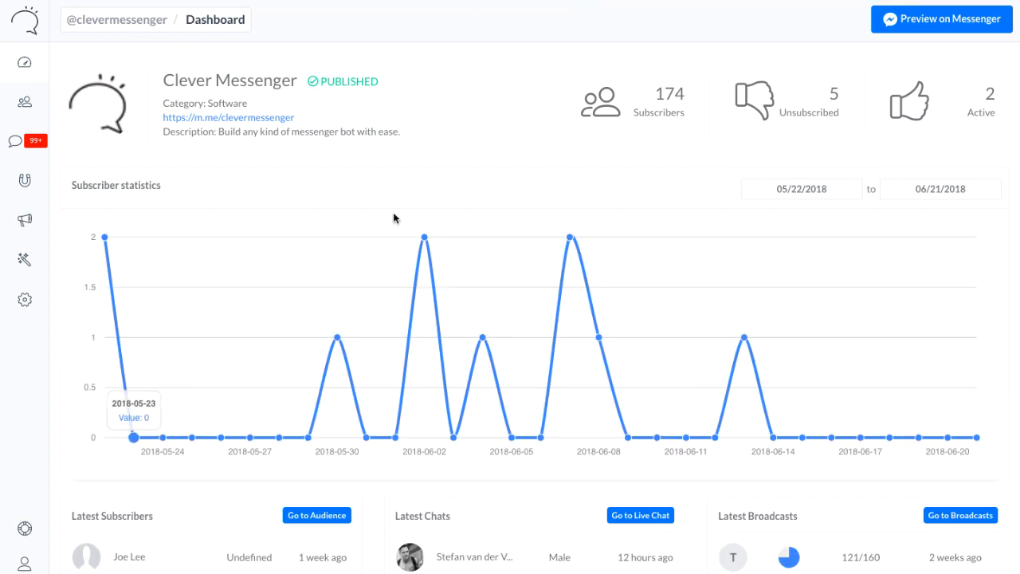
{"action": "left_click", "coordinate": [26, 182]}
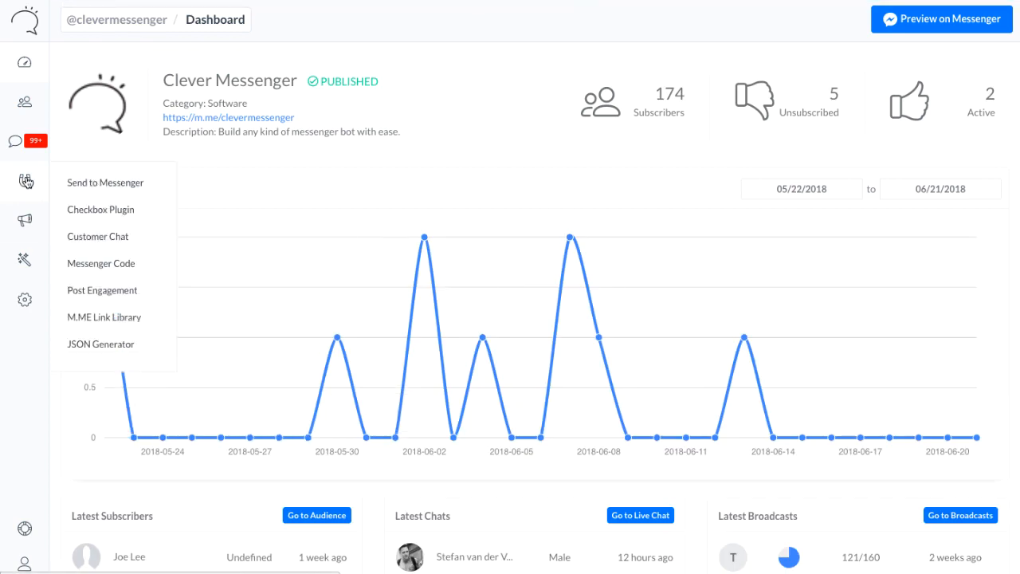
{"action": "left_click", "coordinate": [127, 185]}
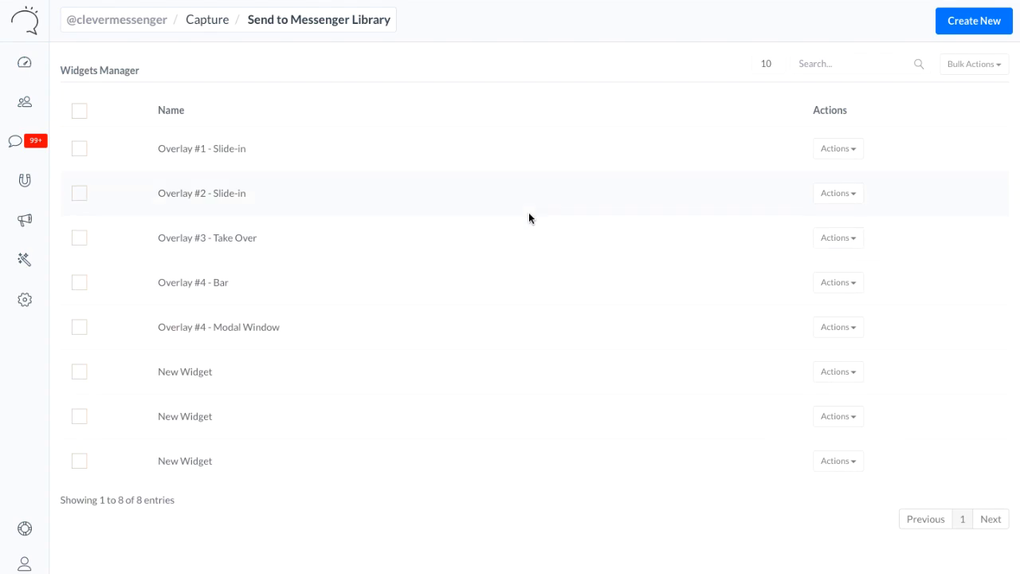
Delete the last "New Widget" entry from the widget list
{"action": "left_click", "coordinate": [855, 156]}
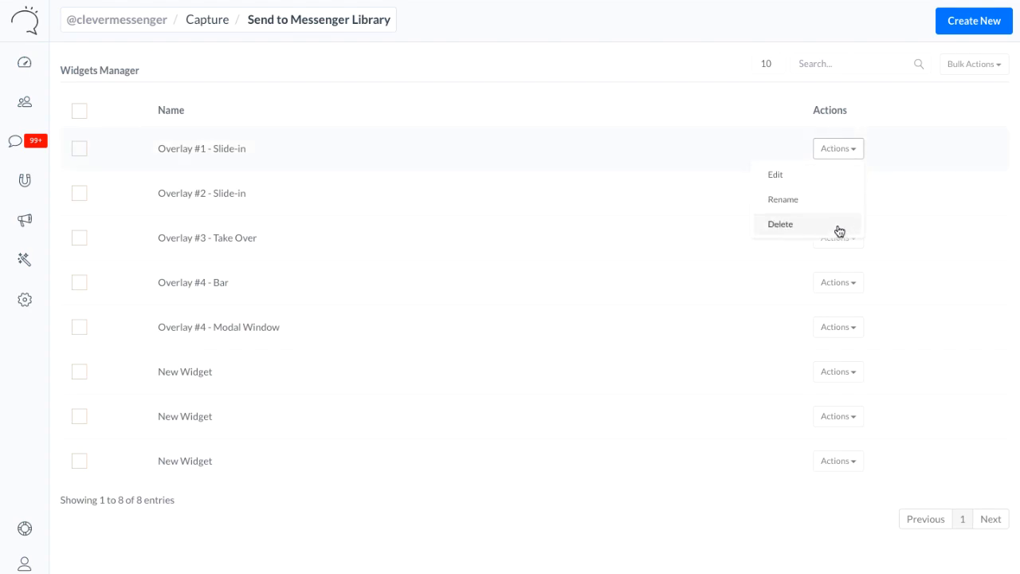
{"action": "left_click", "coordinate": [663, 530]}
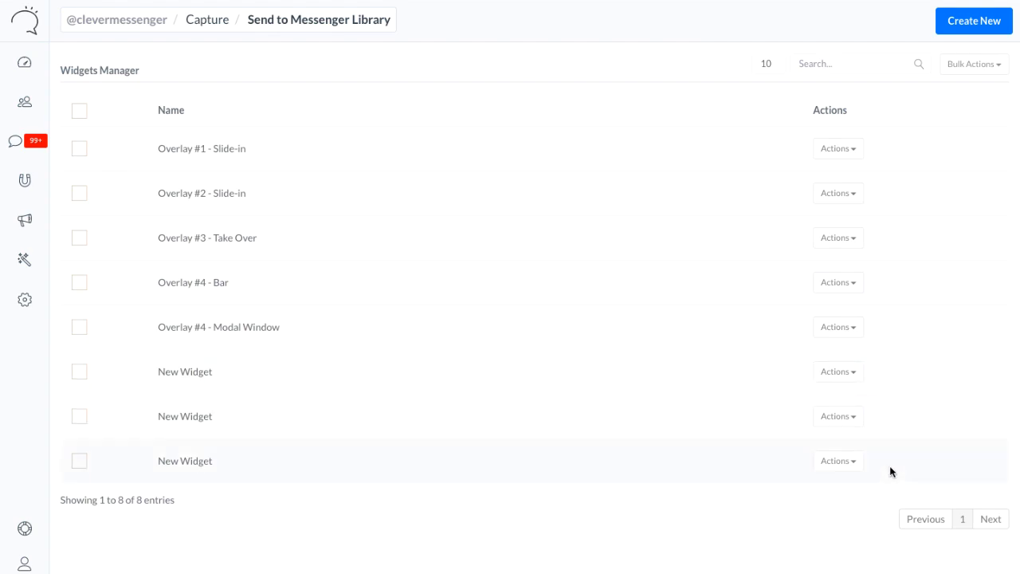
{"action": "left_click", "coordinate": [844, 459]}
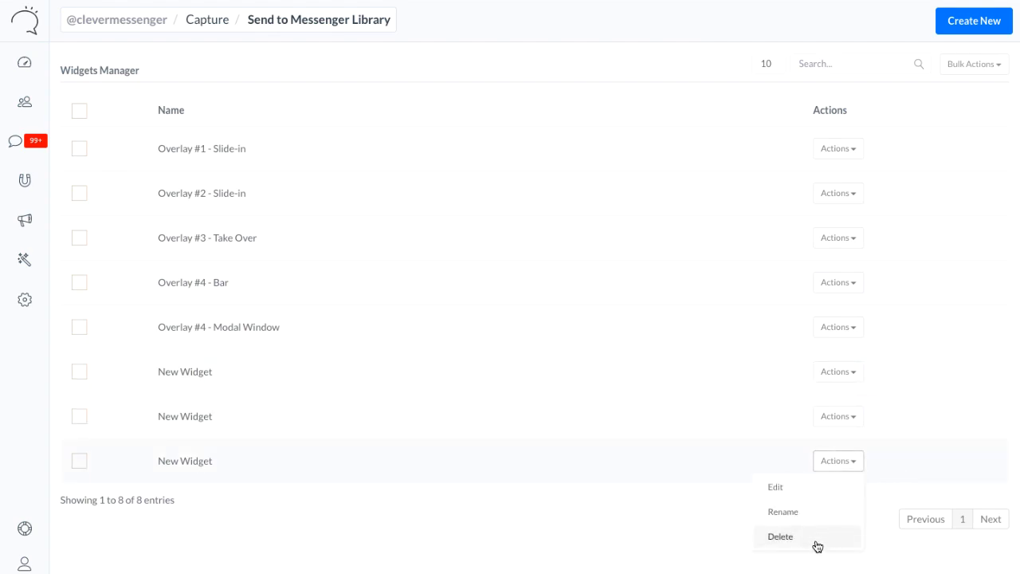
{"action": "left_click", "coordinate": [821, 540]}
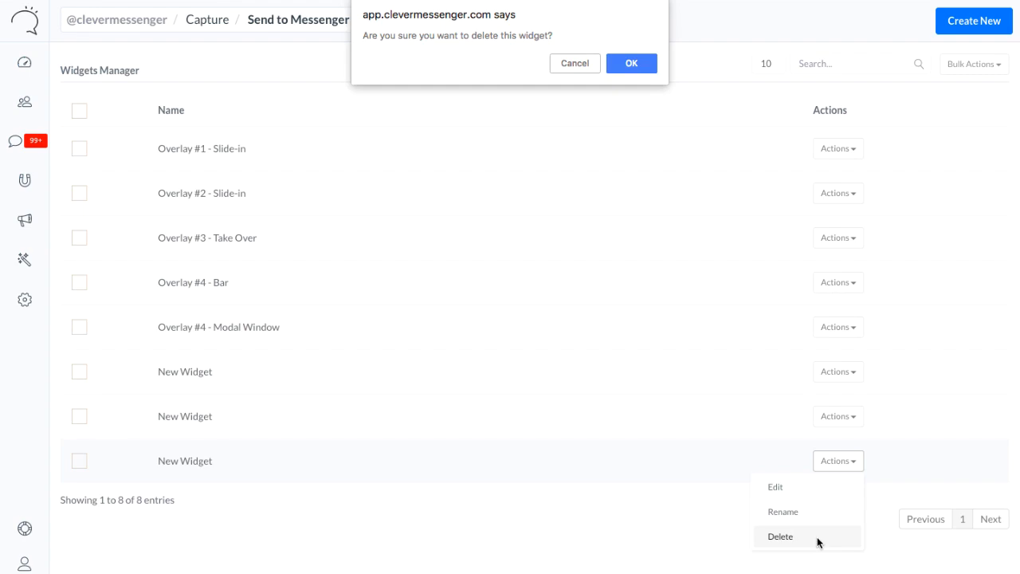
{"action": "left_click", "coordinate": [640, 64]}
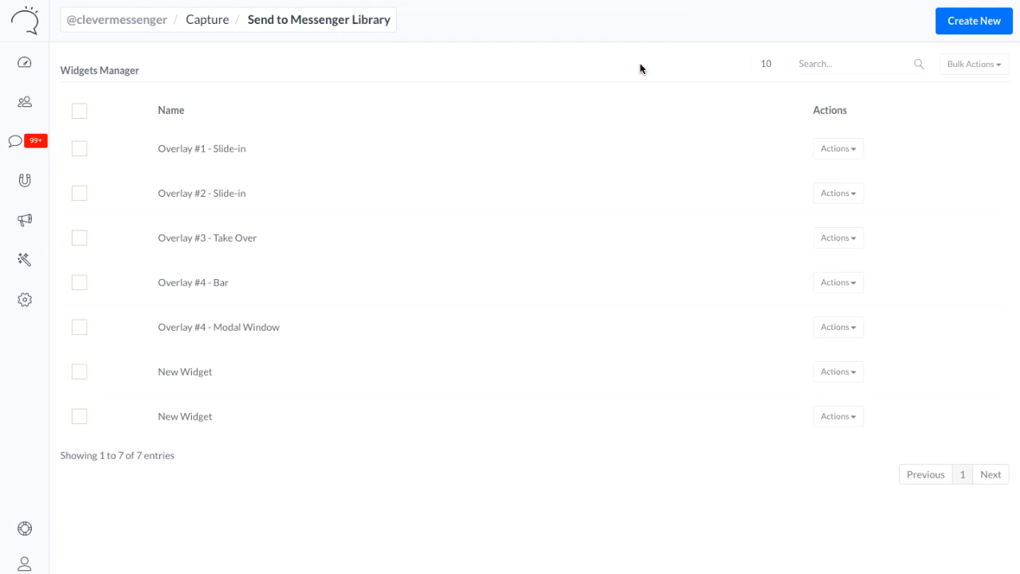
Delete the two remaining "New Widget" entries together as a bulk action
{"action": "left_click", "coordinate": [80, 375]}
{"action": "left_click", "coordinate": [80, 417]}
{"action": "left_click", "coordinate": [976, 76]}
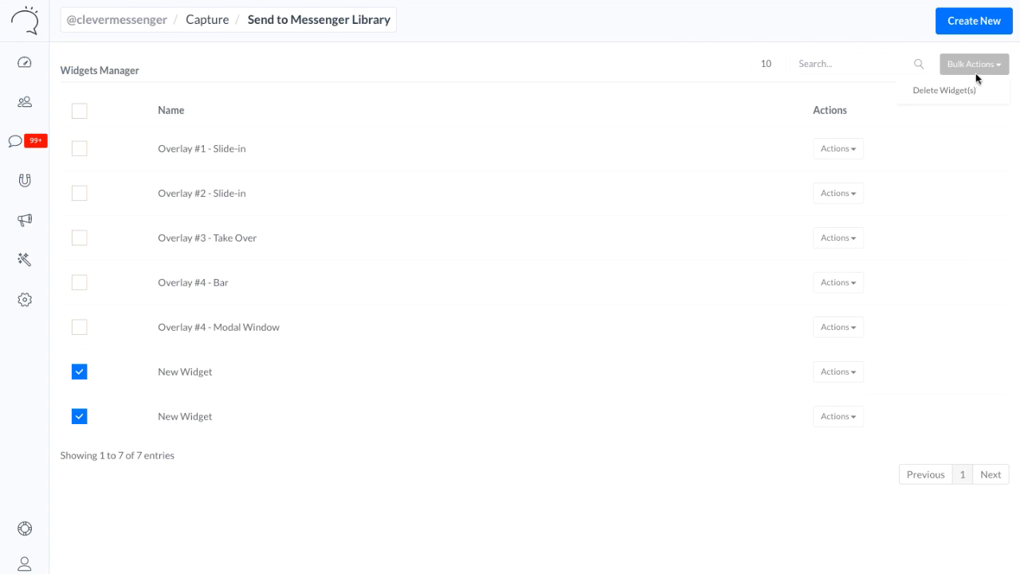
{"action": "left_click", "coordinate": [960, 91]}
{"action": "left_click", "coordinate": [634, 64]}
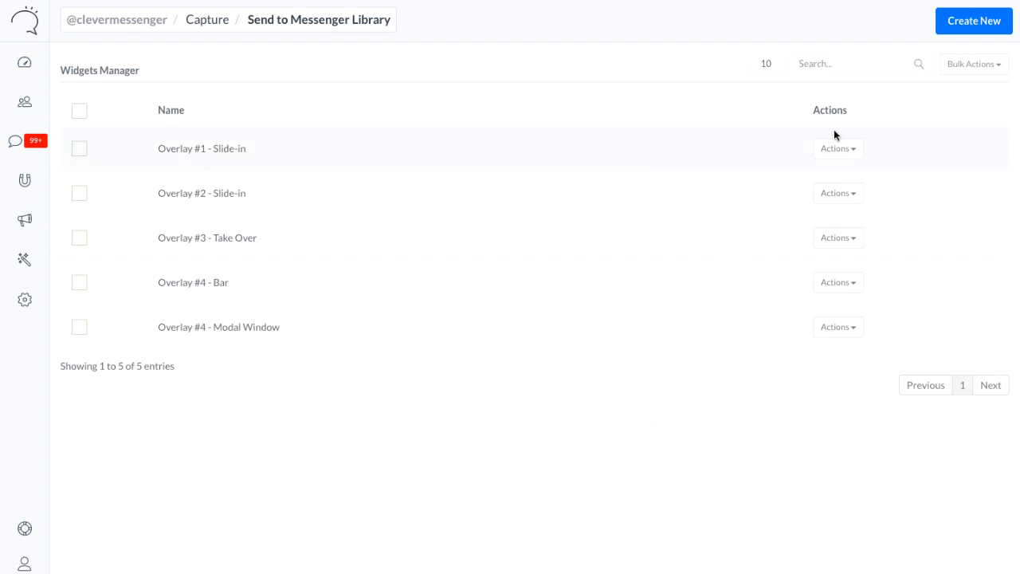
Create a new Send to Messenger widget named "New Widget"
{"action": "left_click", "coordinate": [988, 24]}
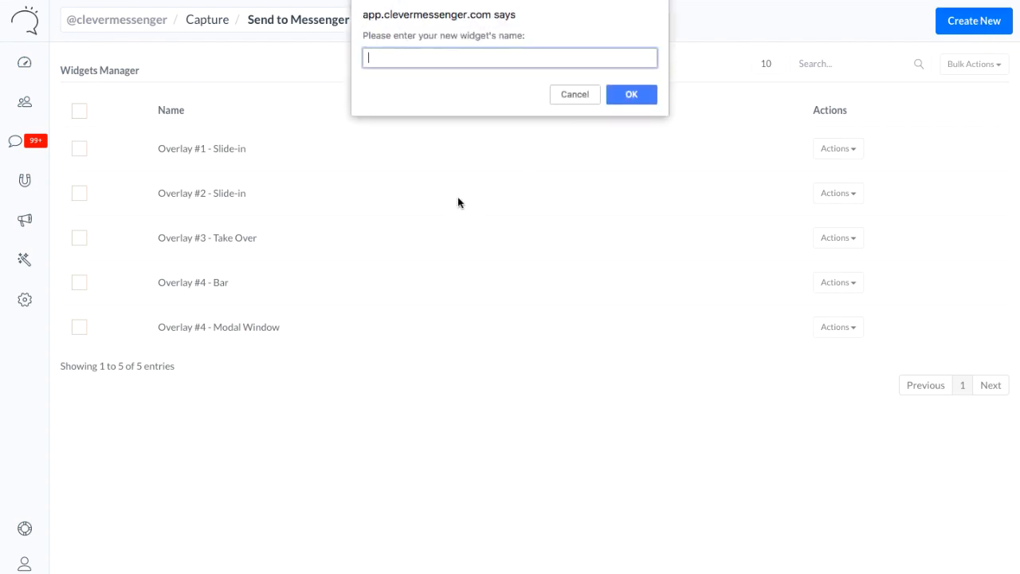
{"action": "type", "text": "New Widget"}
{"action": "left_click", "coordinate": [631, 95]}
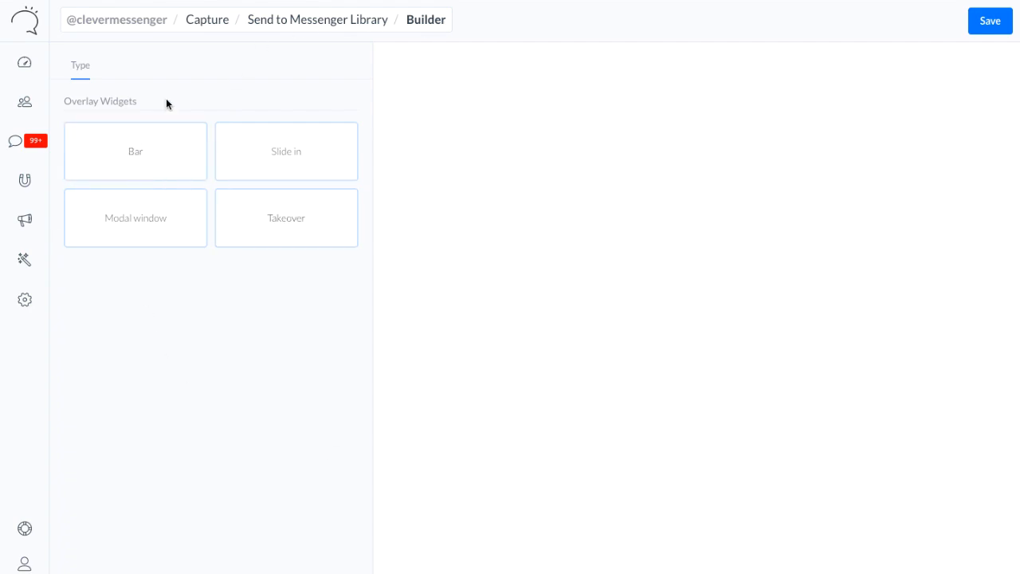
Try out the Bar, Slide in, Modal window and Takeover overlay types for the widget
{"action": "left_click", "coordinate": [164, 161]}
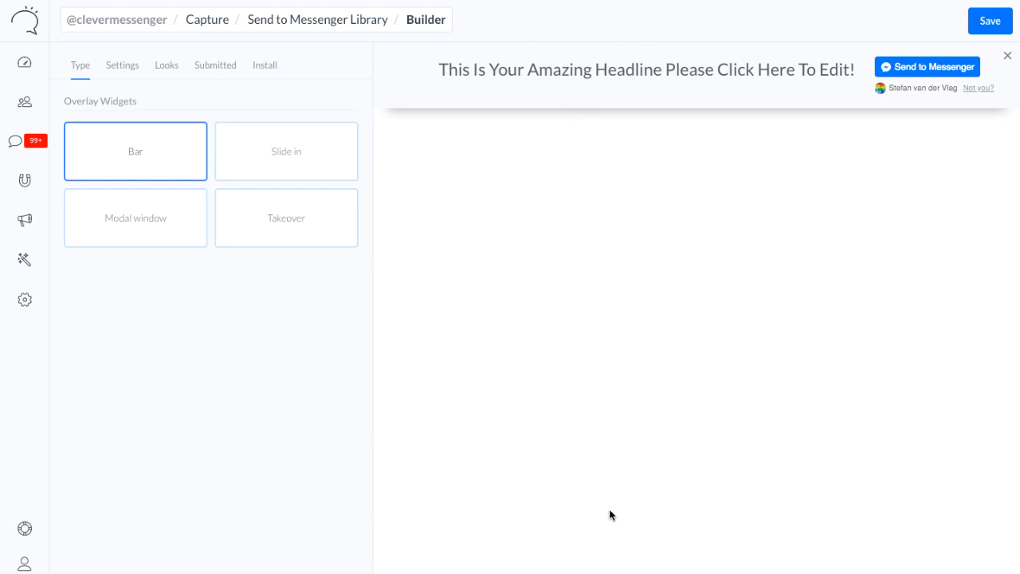
{"action": "left_click", "coordinate": [236, 168]}
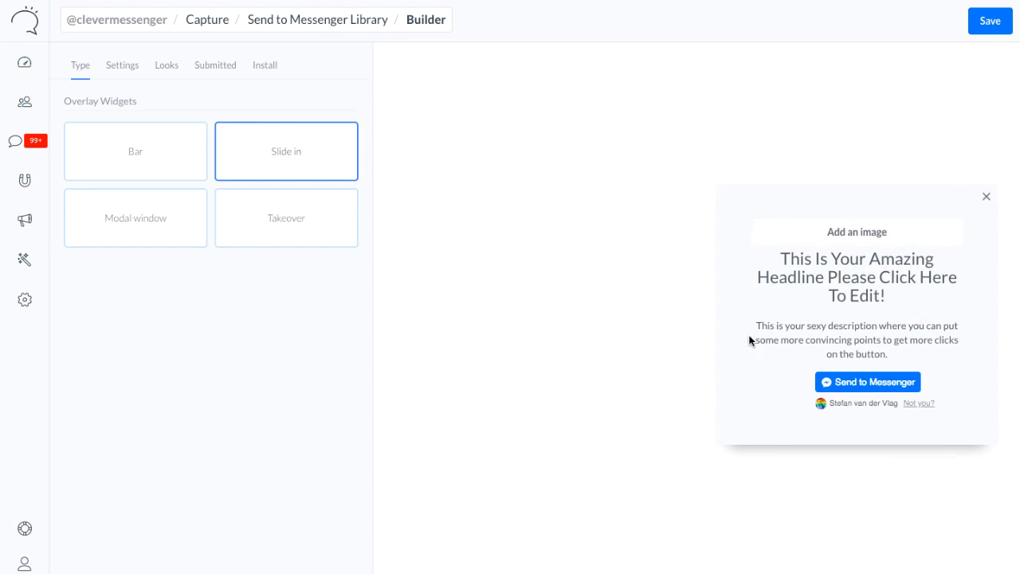
{"action": "left_click", "coordinate": [144, 238]}
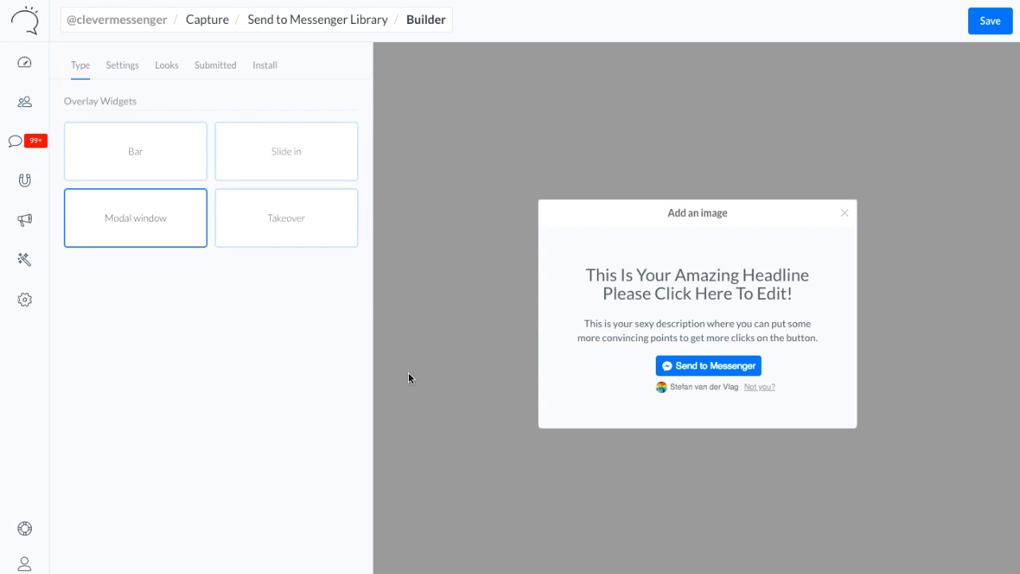
{"action": "left_click", "coordinate": [276, 231]}
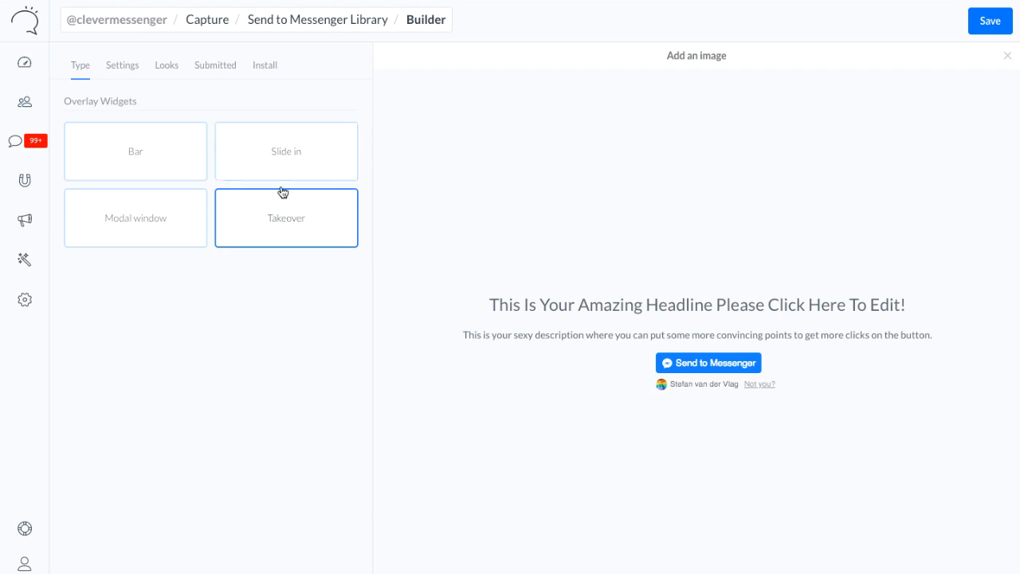
Choose the Slide in overlay type and replace its headline with "Download this cool FREE Ebook Now!"
{"action": "left_click", "coordinate": [283, 152]}
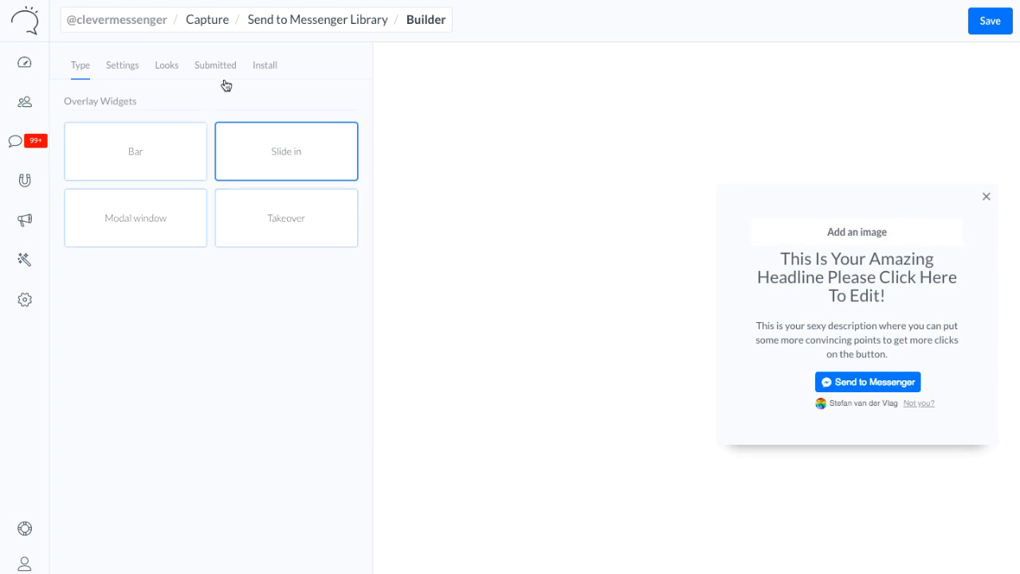
{"action": "left_click", "coordinate": [860, 277]}
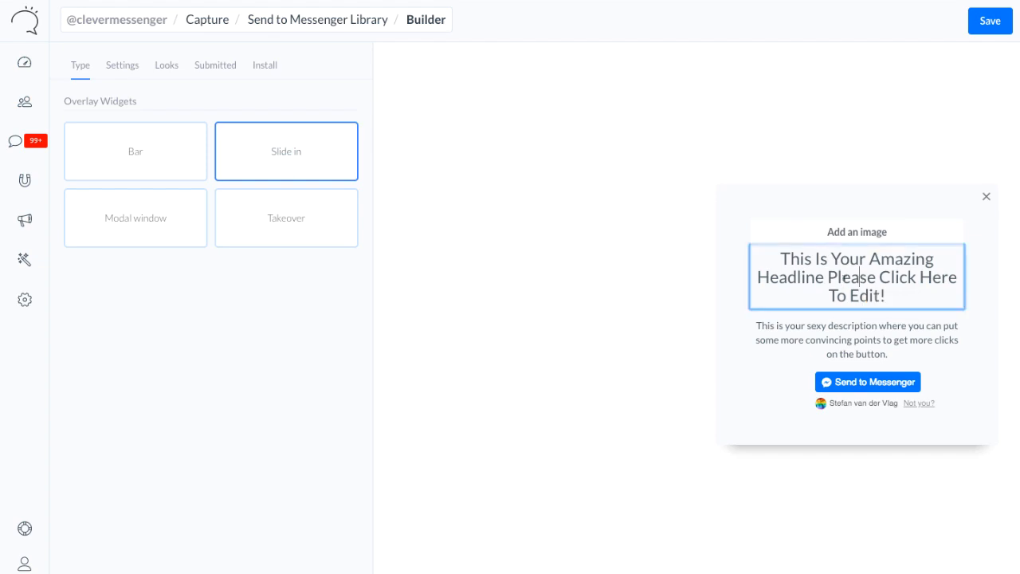
{"action": "triple_click", "coordinate": [829, 276]}
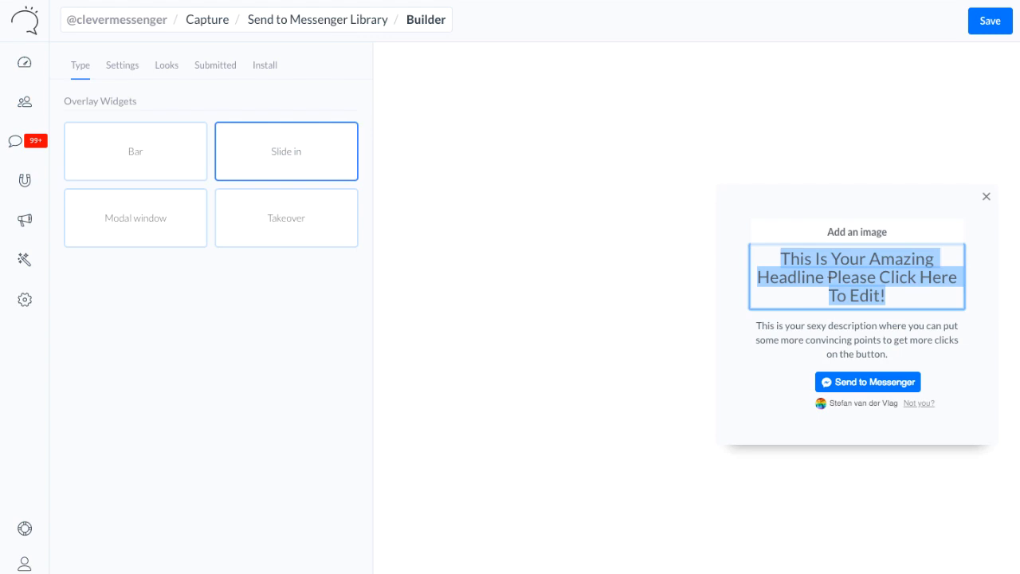
{"action": "key", "text": "BackSpace"}
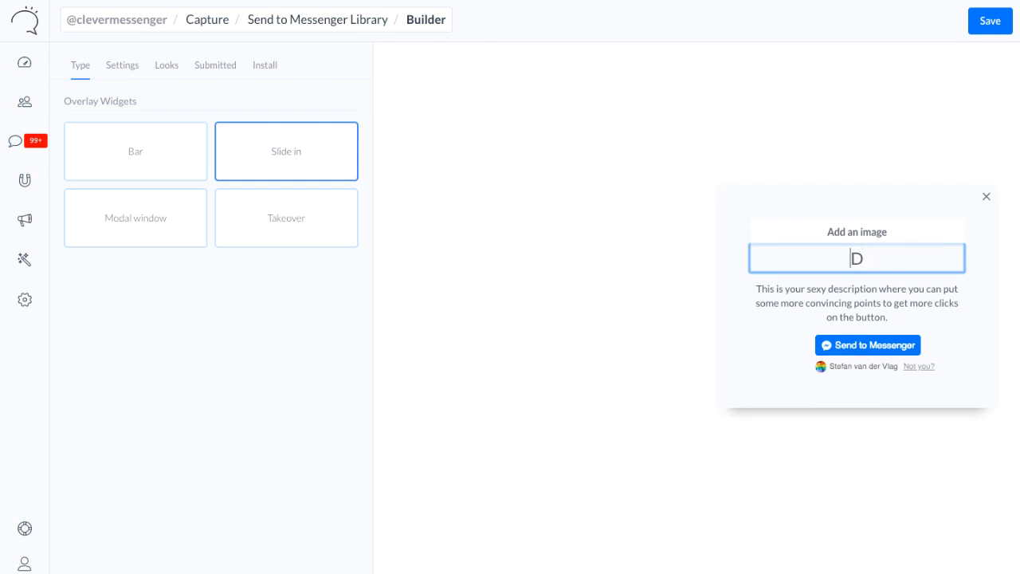
{"action": "type", "text": "ownID"}
{"action": "key", "text": "ctrl+a"}
{"action": "type", "text": "Download this cool FREE"}
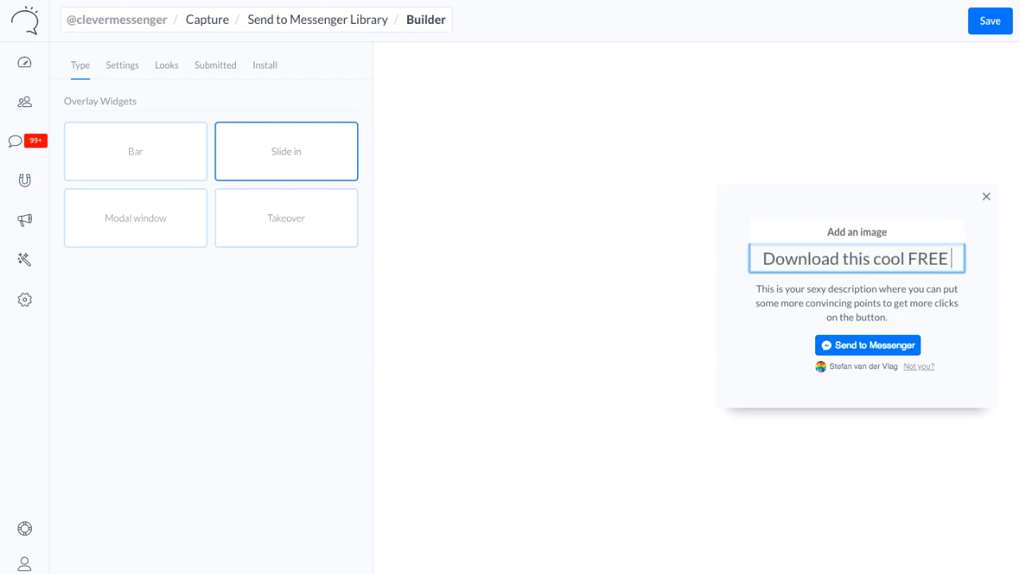
{"action": "type", "text": " E"}
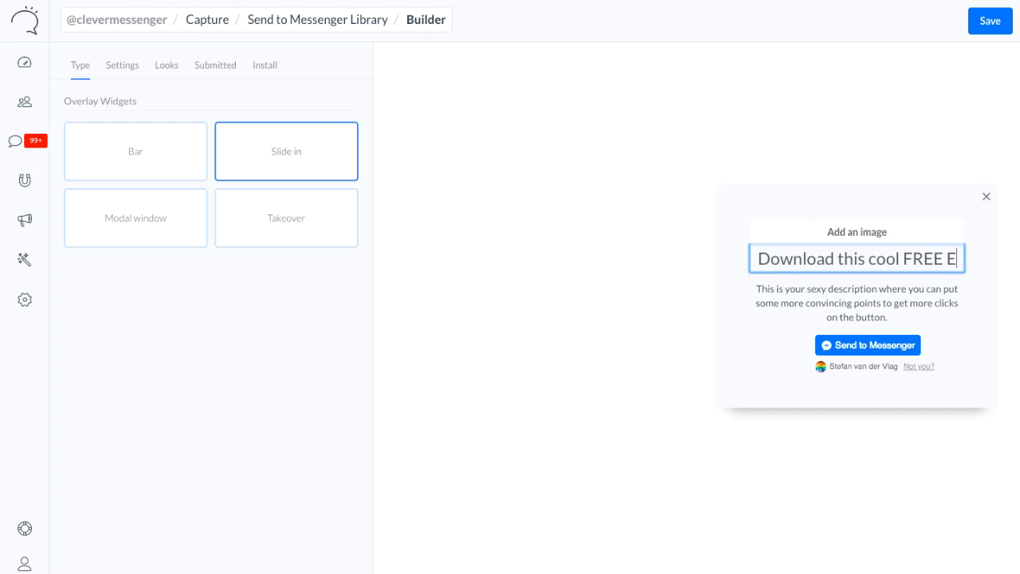
{"action": "type", "text": "book N"}
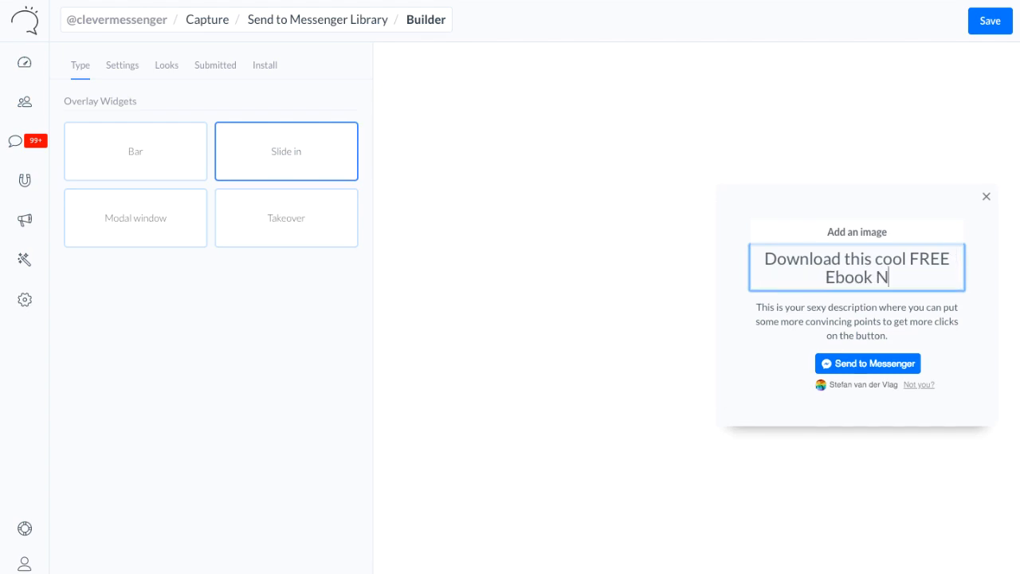
{"action": "type", "text": "ow!"}
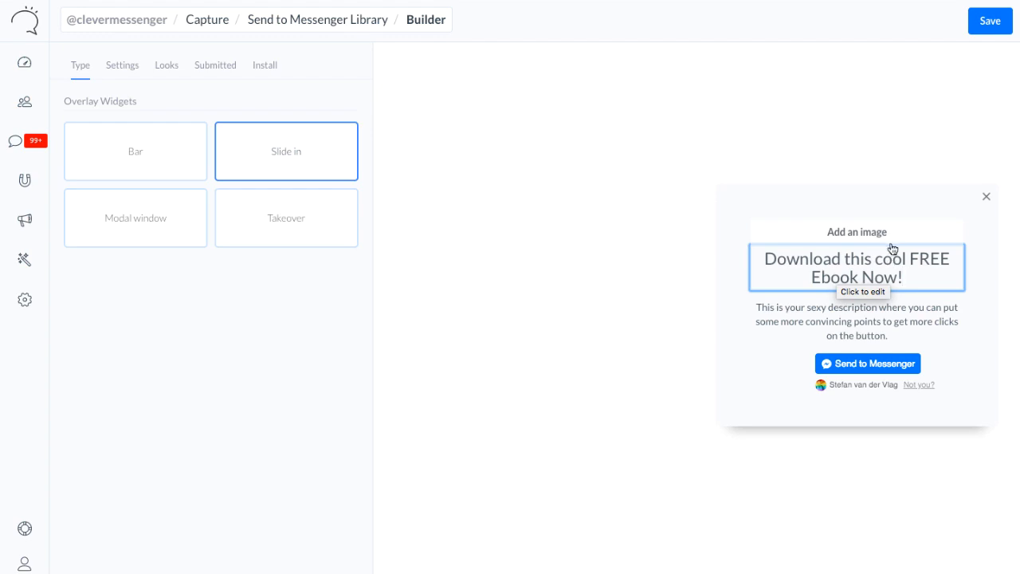
Replace the slide-in's description with "Simply click on the button below to download your Ebook."
{"action": "left_click", "coordinate": [874, 318]}
{"action": "triple_click", "coordinate": [874, 319]}
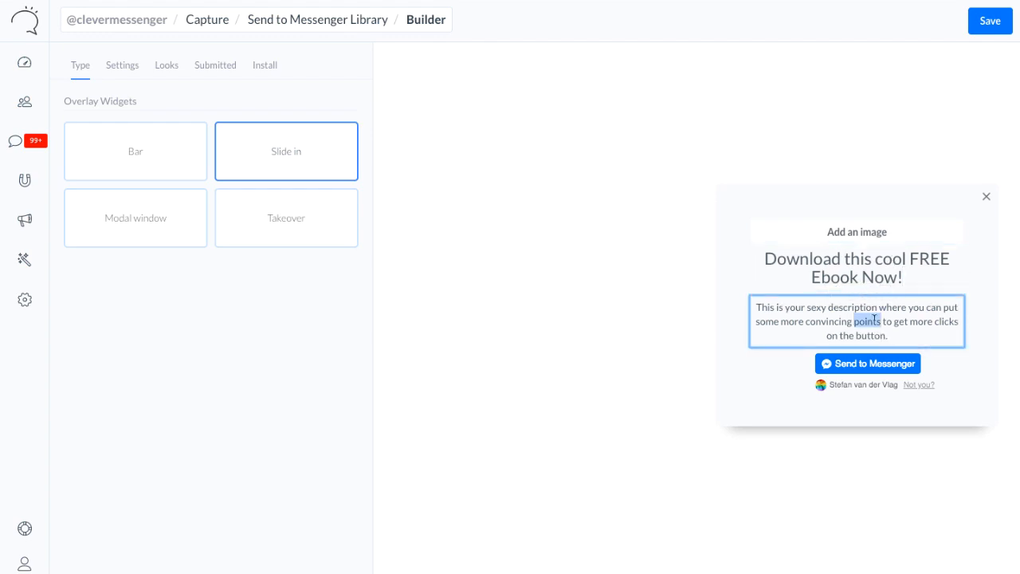
{"action": "type", "text": "s"}
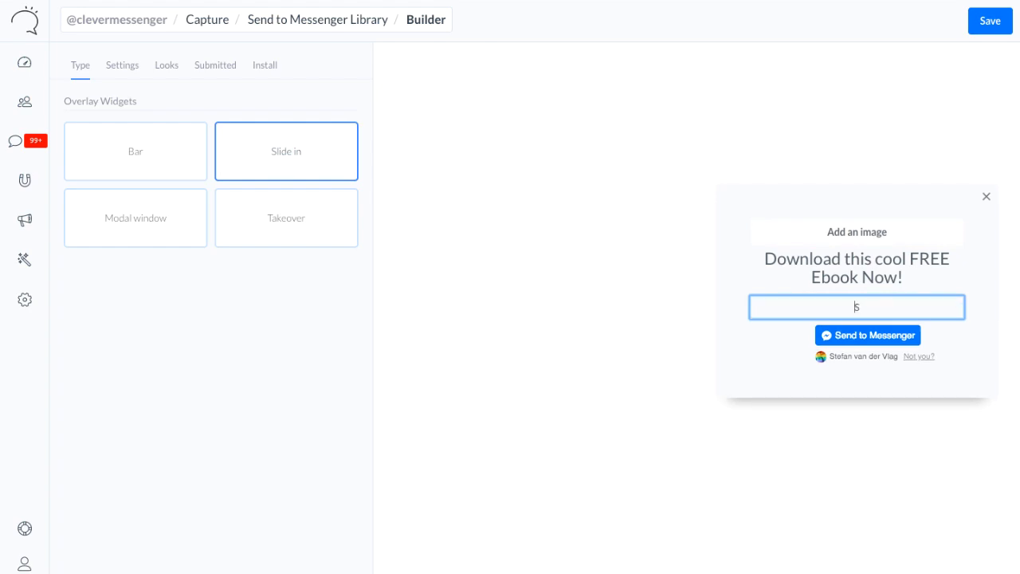
{"action": "type", "text": "imply click on the butto"}
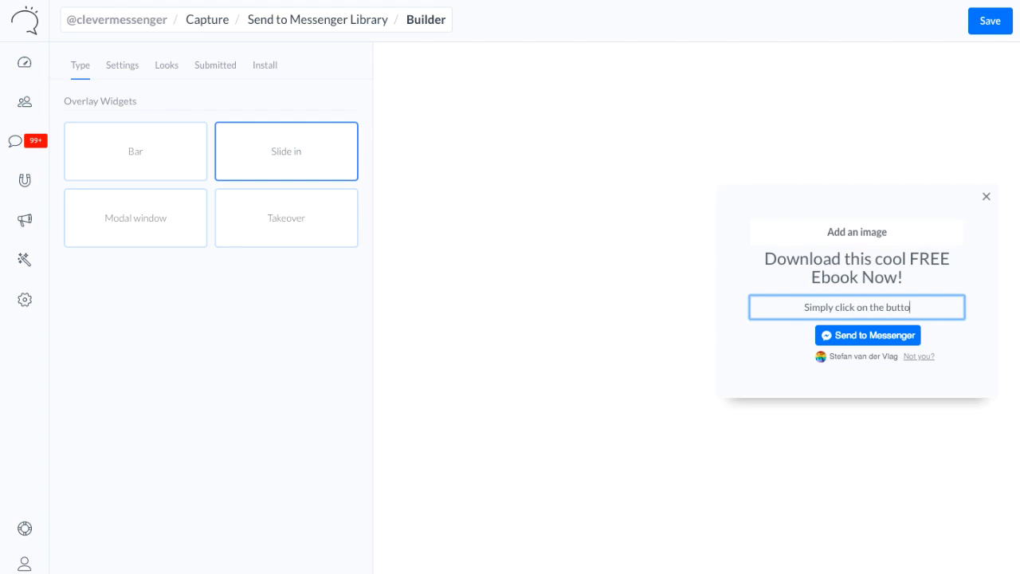
{"action": "type", "text": "n below to d"}
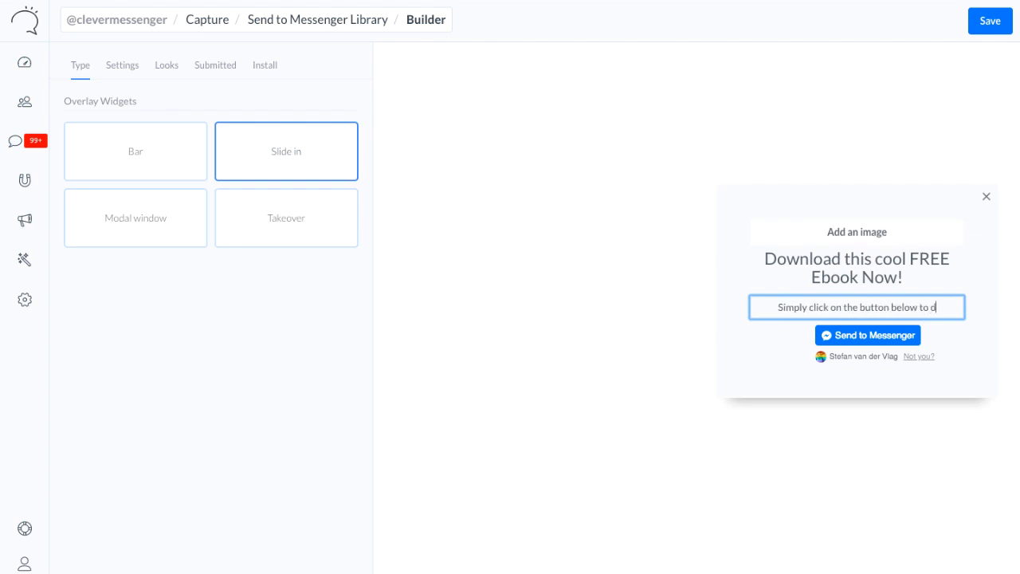
{"action": "type", "text": "ownload your E"}
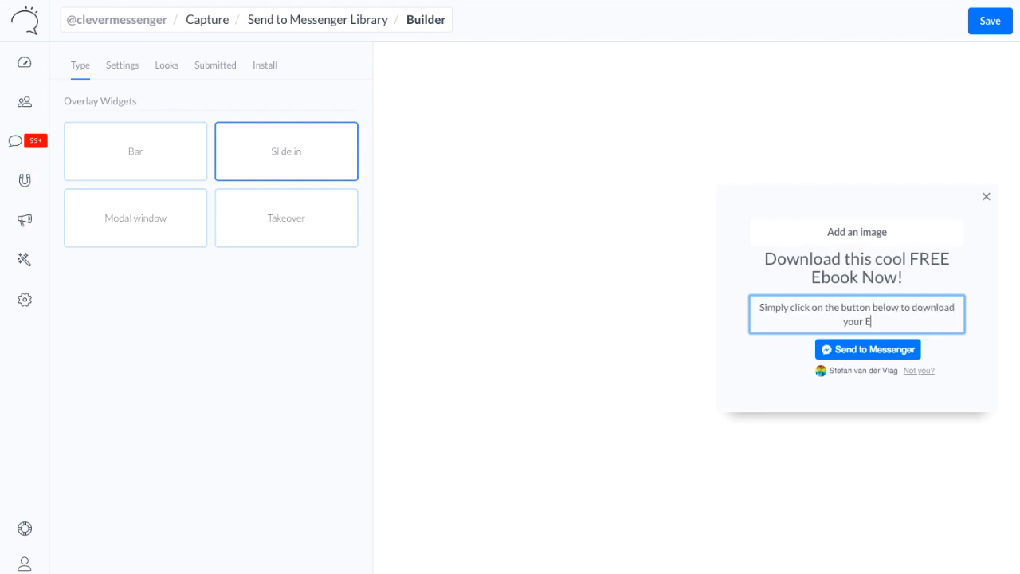
{"action": "type", "text": "book."}
{"action": "left_click", "coordinate": [953, 273]}
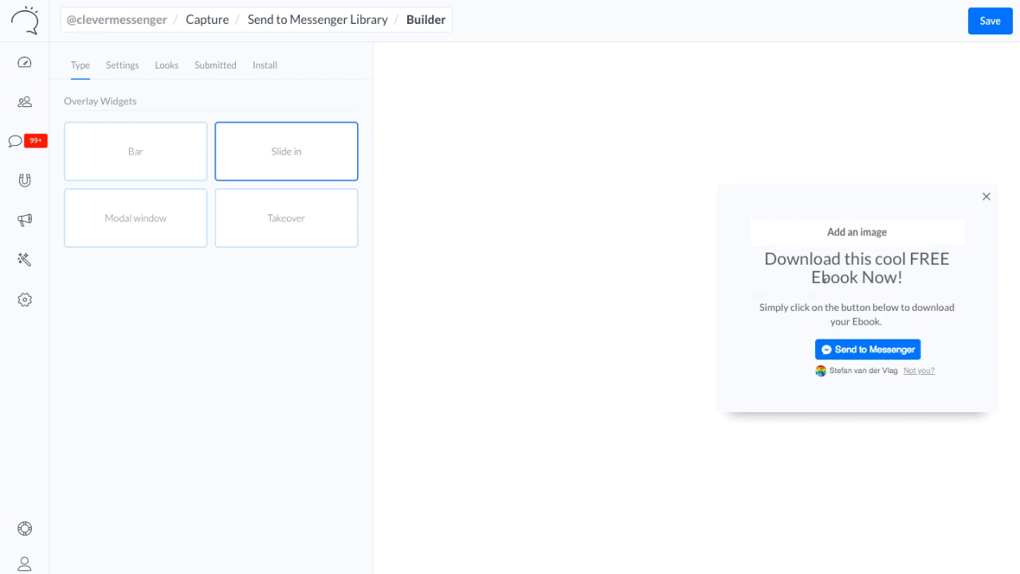
Start adding an image above the slide-in's headline and search Giphy for "Chatbot"
{"action": "left_click", "coordinate": [858, 234]}
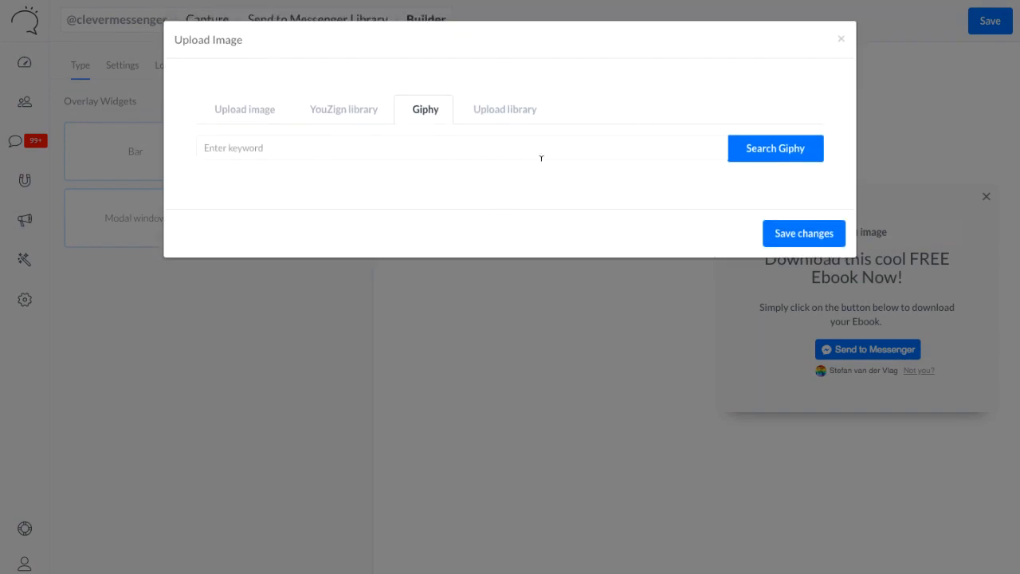
{"action": "left_click", "coordinate": [374, 141]}
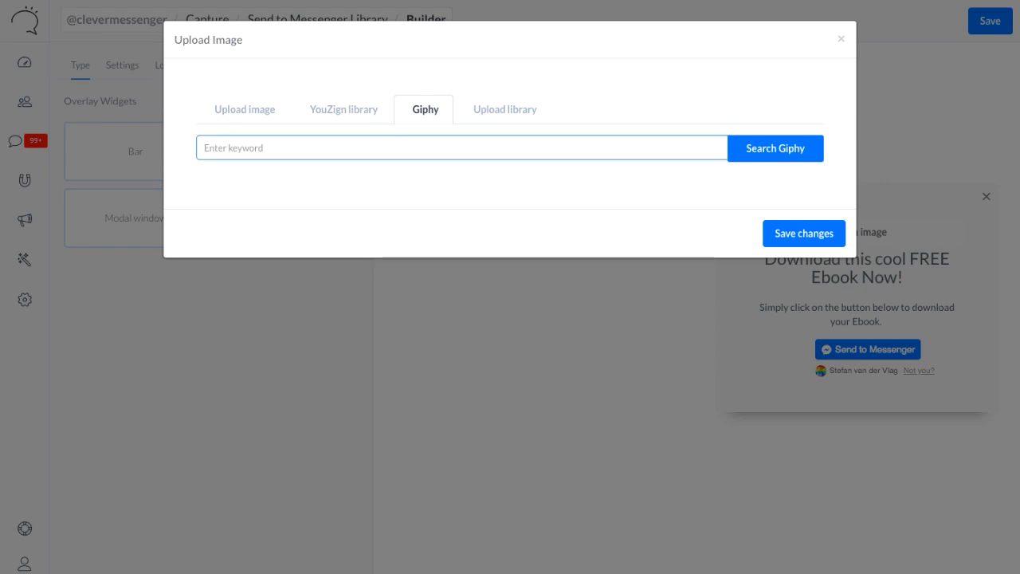
{"action": "type", "text": "Chatbot"}
{"action": "left_click", "coordinate": [757, 145]}
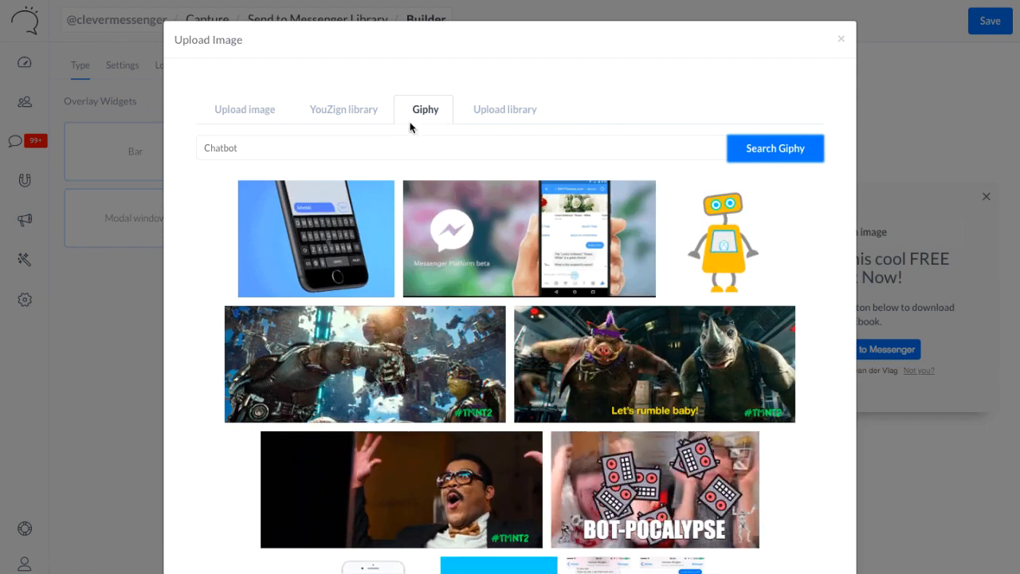
Use the GIF of the black phone on a blue background as the slide-in's image and save the image choice
{"action": "scroll", "coordinate": [326, 215], "scroll_direction": "down", "scroll_amount": 3}
{"action": "scroll", "coordinate": [326, 216], "scroll_direction": "up", "scroll_amount": 2}
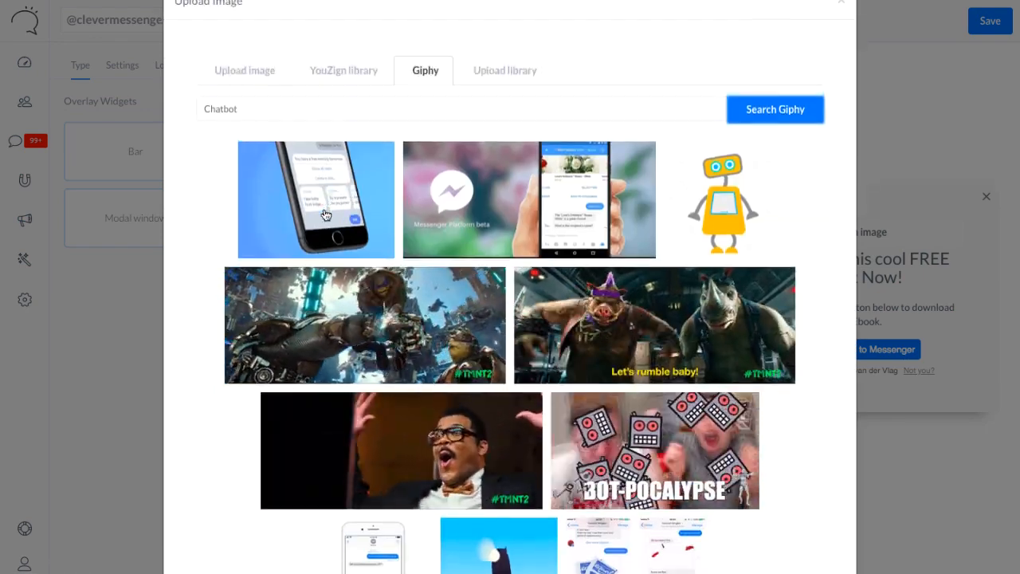
{"action": "left_click", "coordinate": [316, 199]}
{"action": "scroll", "coordinate": [618, 194], "scroll_direction": "down", "scroll_amount": 2}
{"action": "scroll", "coordinate": [618, 194], "scroll_direction": "down", "scroll_amount": 15}
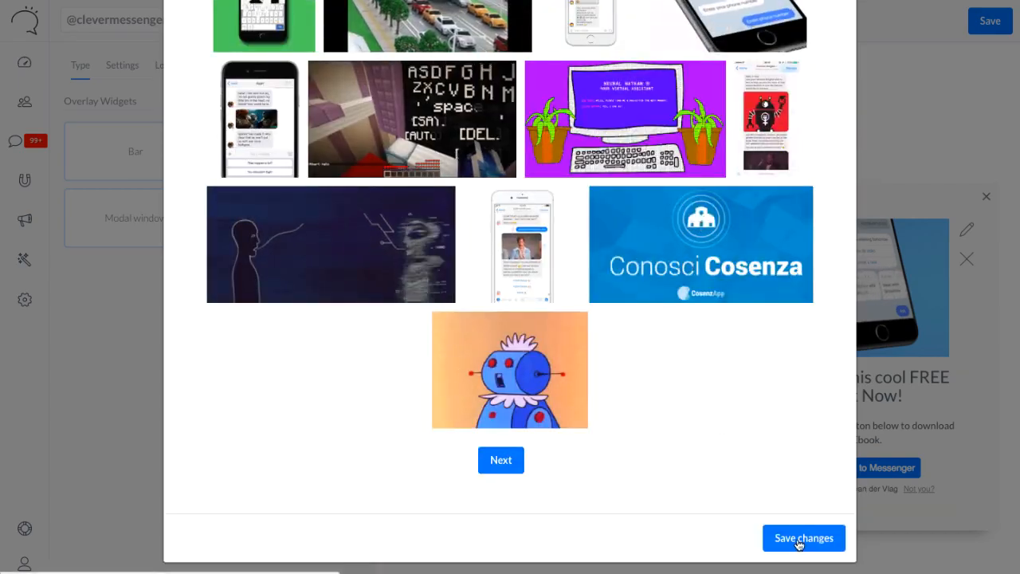
{"action": "left_click", "coordinate": [799, 539]}
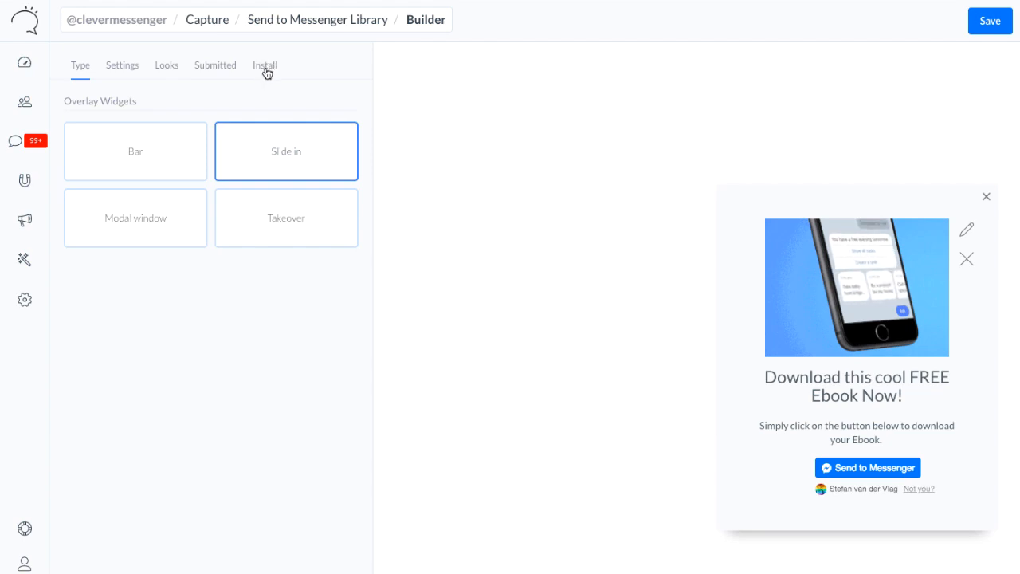
In the widget settings, try Español as the button's display language, and return it to English (US)
{"action": "left_click", "coordinate": [117, 72]}
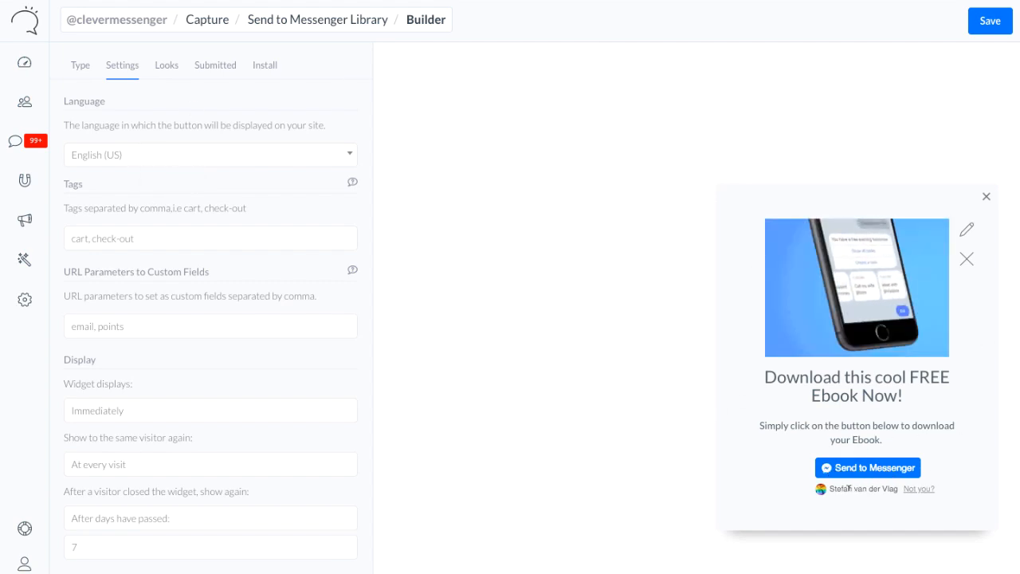
{"action": "left_click", "coordinate": [182, 157]}
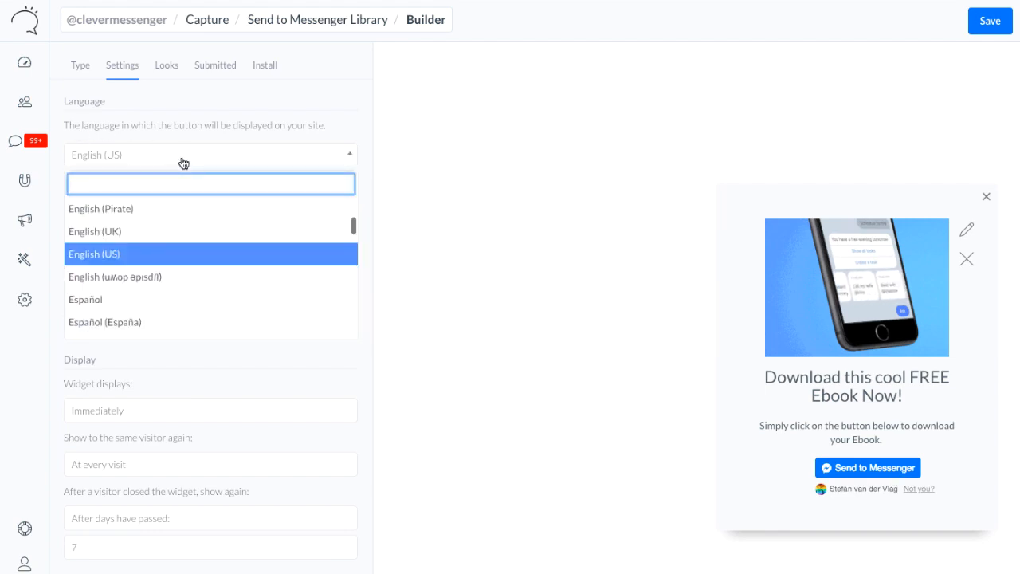
{"action": "type", "text": "esp"}
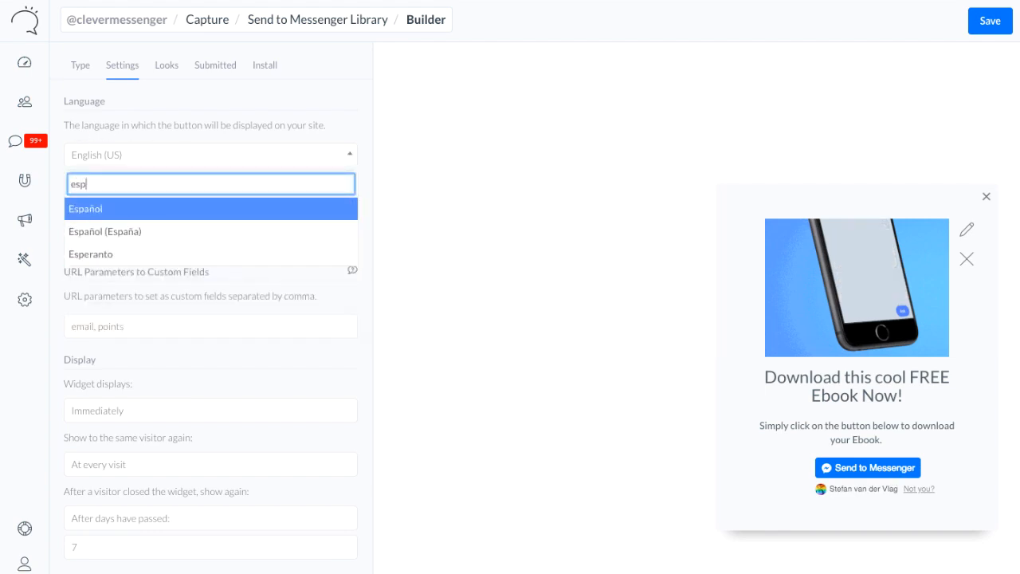
{"action": "left_click", "coordinate": [133, 210]}
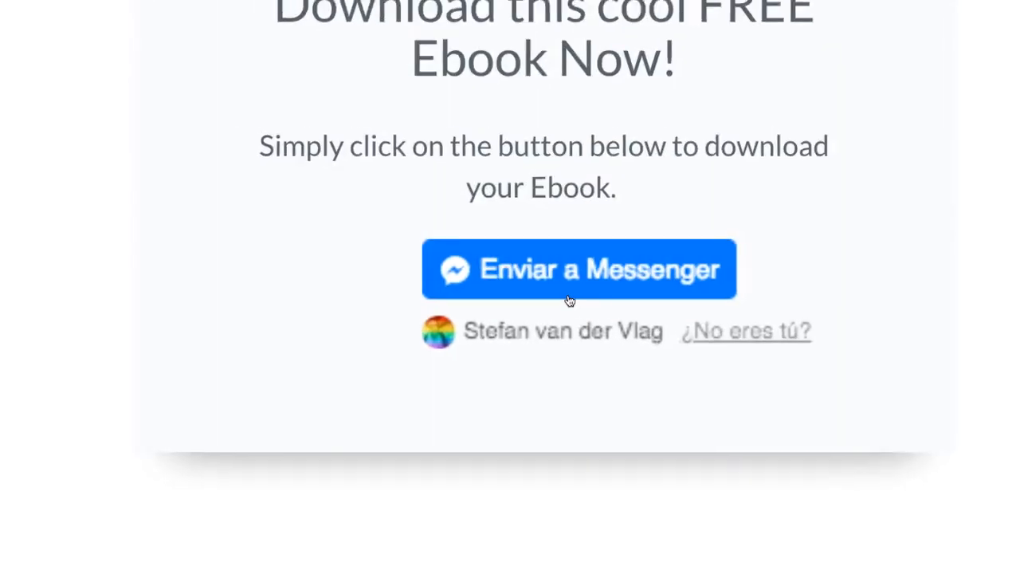
{"action": "left_click", "coordinate": [109, 158]}
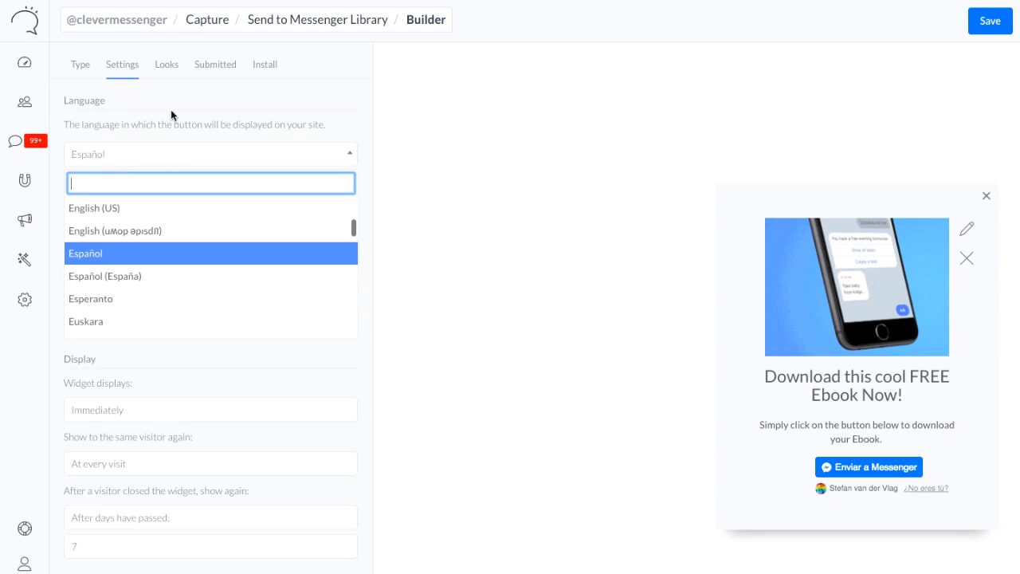
{"action": "left_click", "coordinate": [175, 209]}
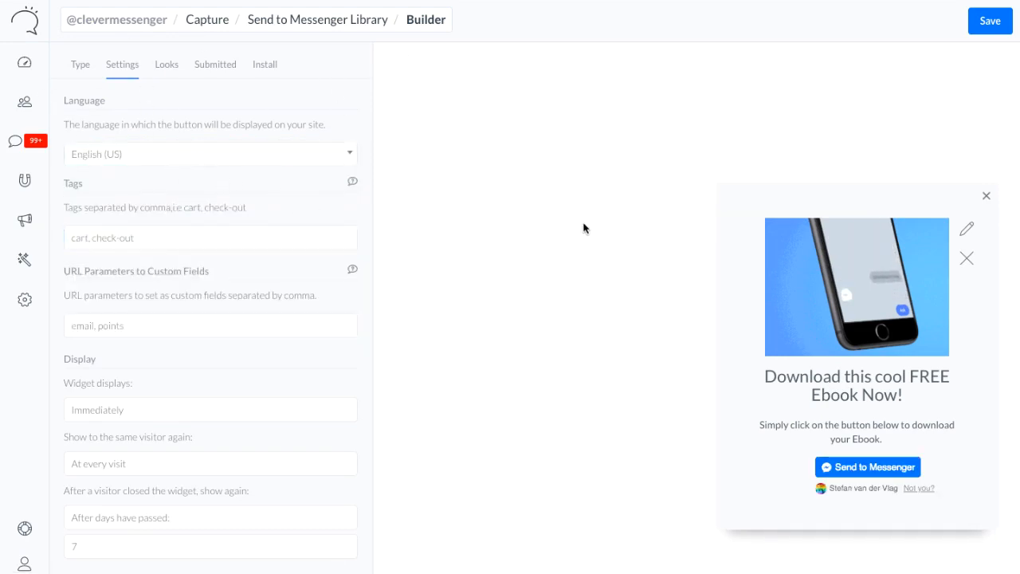
Add the tag "seen-free-ebook" to the widget's settings
{"action": "left_click", "coordinate": [304, 239]}
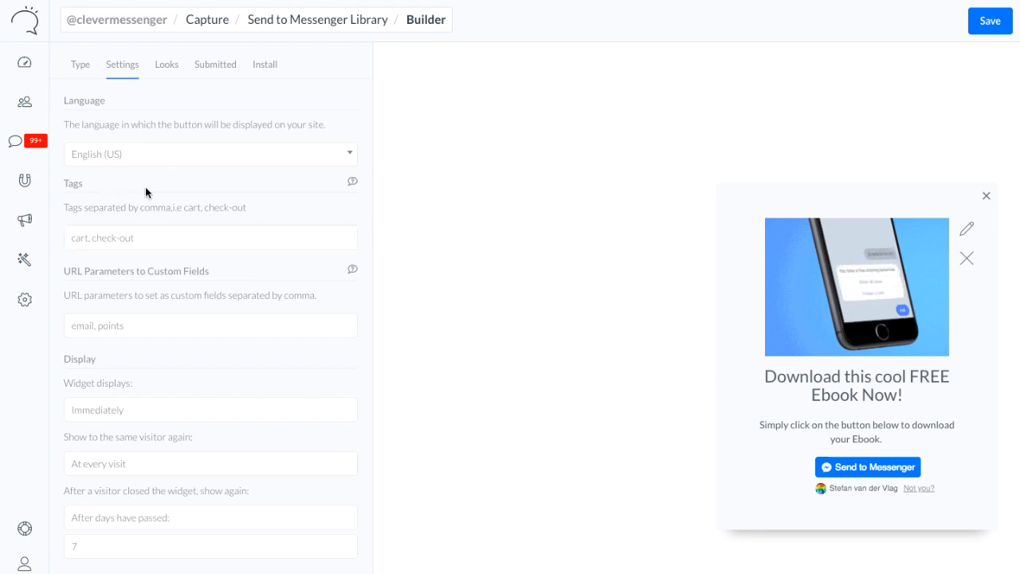
{"action": "left_click", "coordinate": [113, 228]}
{"action": "type", "text": "seen"}
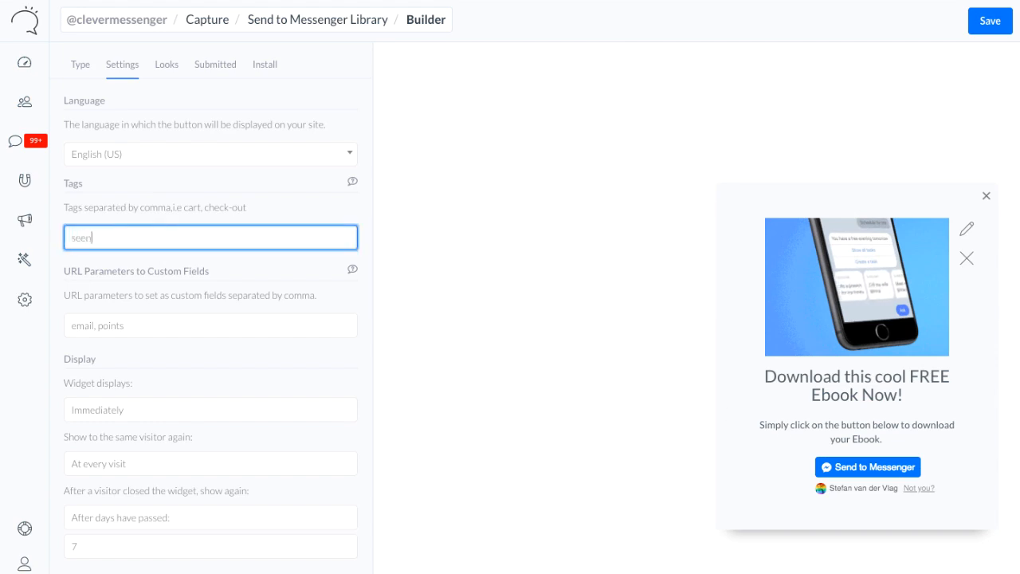
{"action": "type", "text": "-f"}
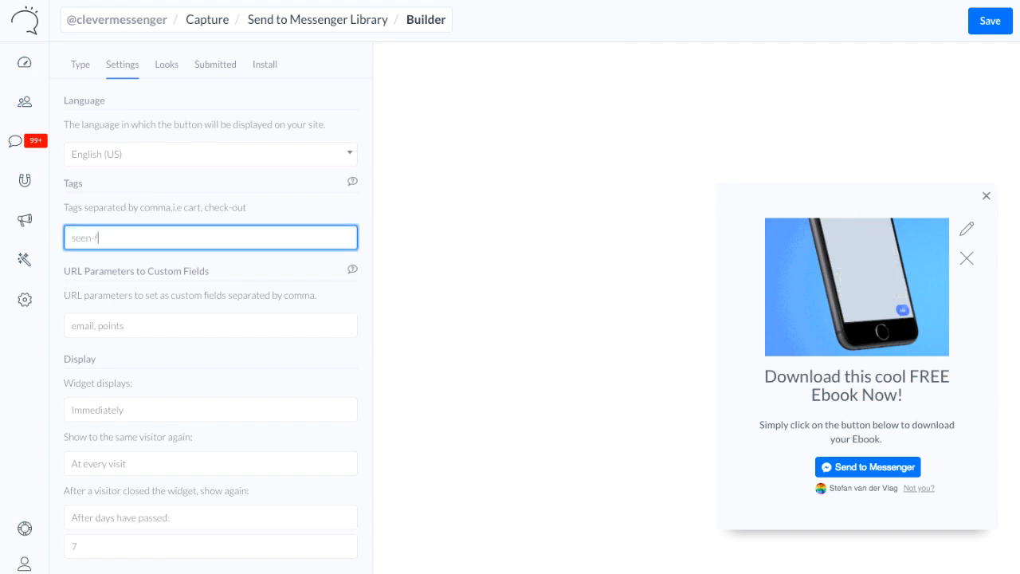
{"action": "type", "text": "ree-ebook"}
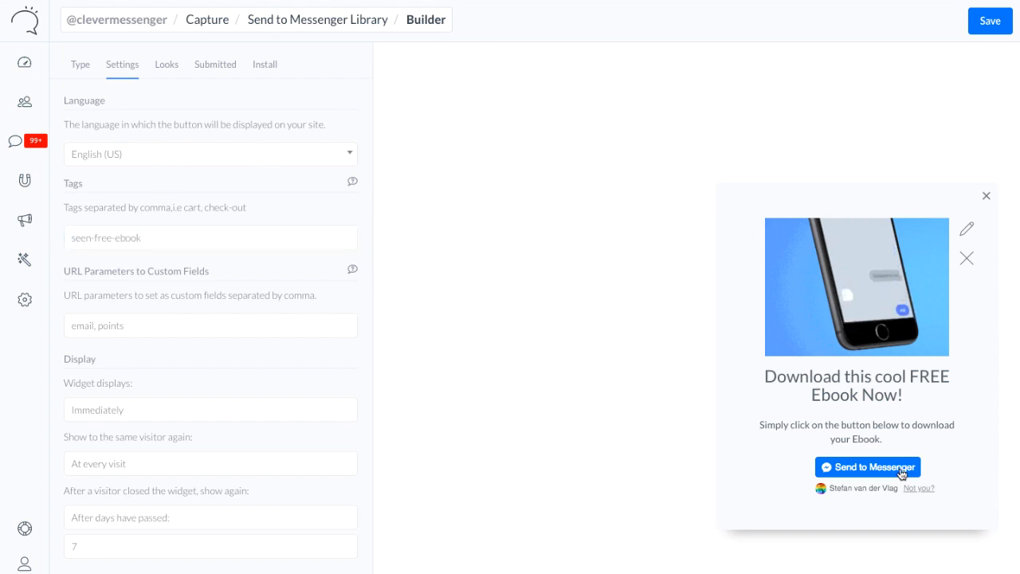
{"action": "left_click", "coordinate": [123, 234]}
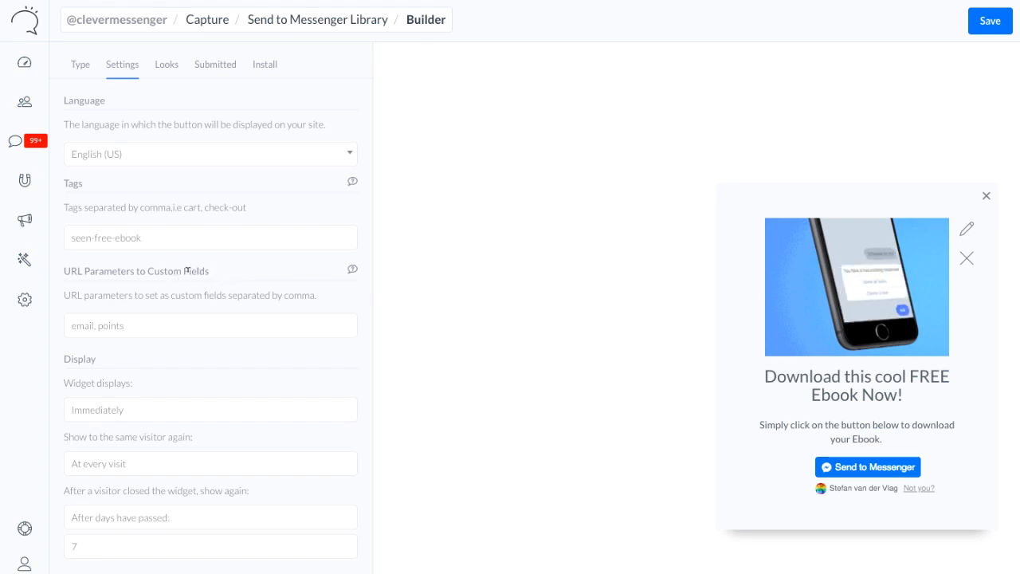
Review the display timing and repeat-visitor options, keeping Immediately and At every visit
{"action": "scroll", "coordinate": [200, 290], "scroll_direction": "down", "scroll_amount": 2}
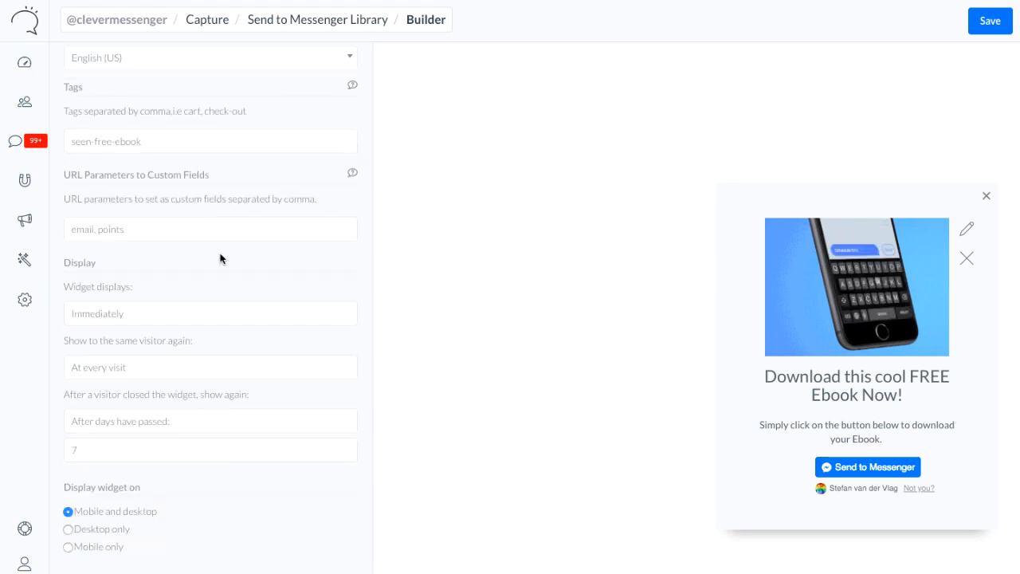
{"action": "left_click", "coordinate": [347, 216]}
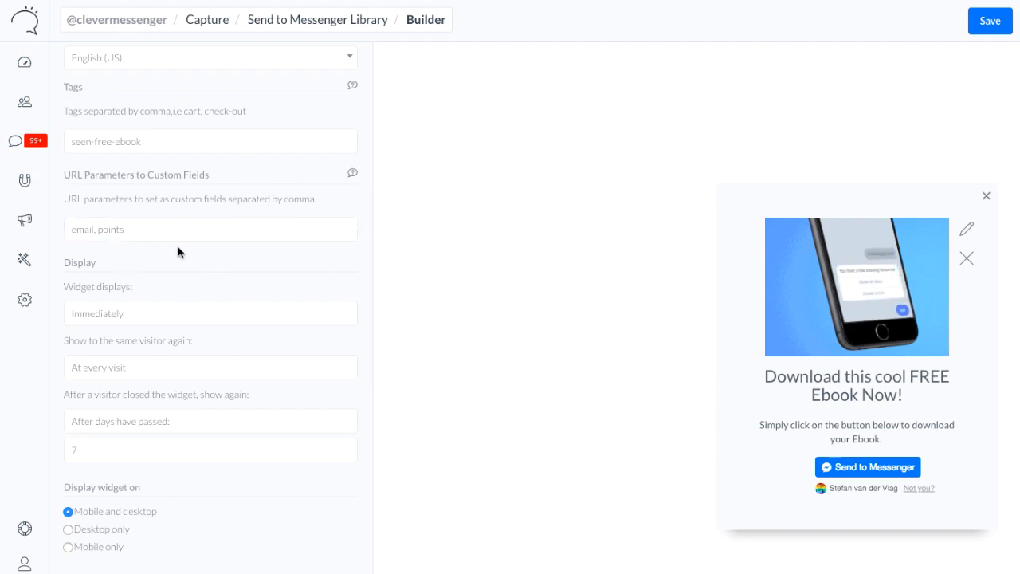
{"action": "left_click", "coordinate": [201, 314]}
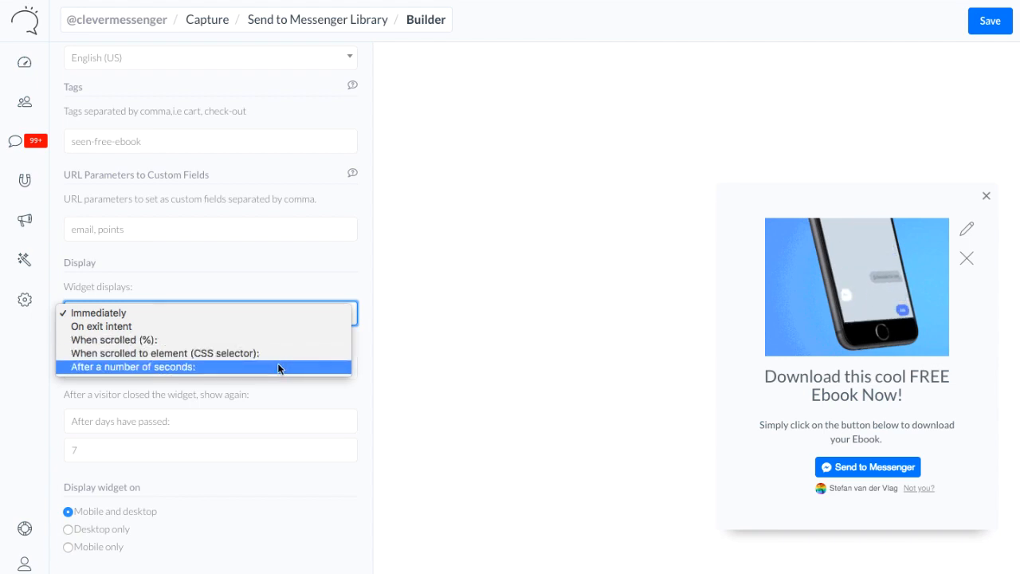
{"action": "left_click", "coordinate": [200, 317]}
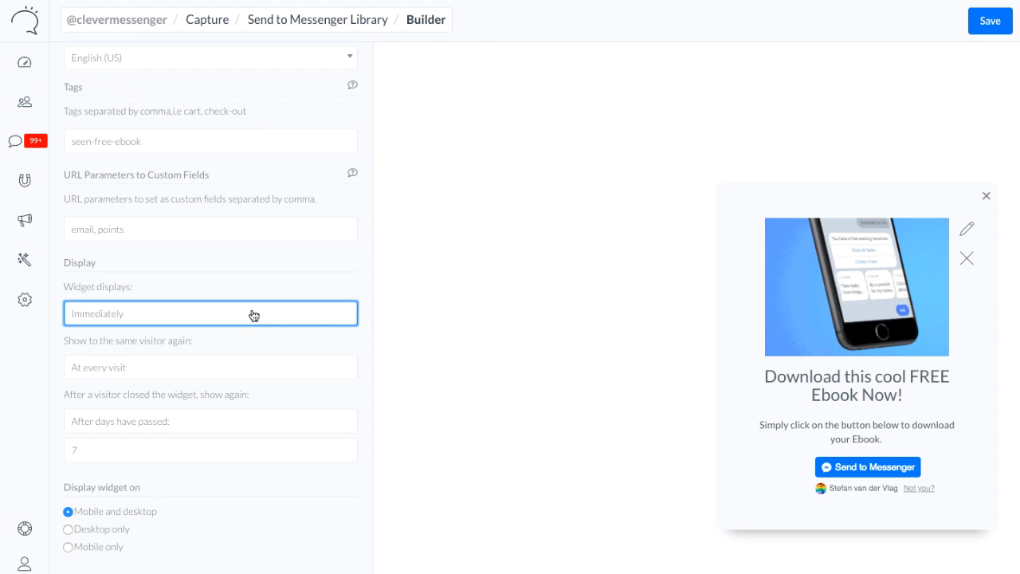
{"action": "left_click", "coordinate": [217, 356]}
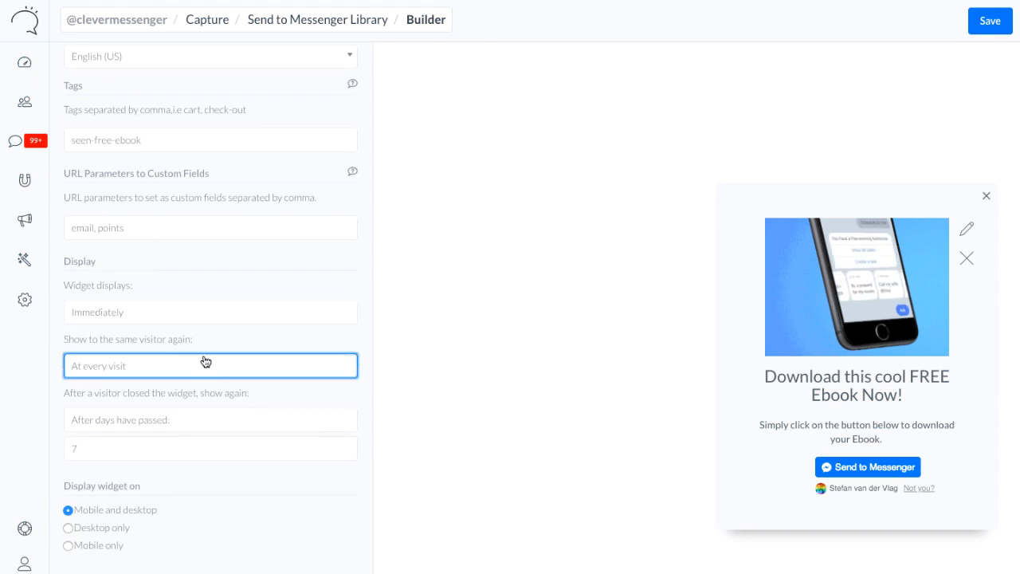
{"action": "left_click", "coordinate": [196, 365]}
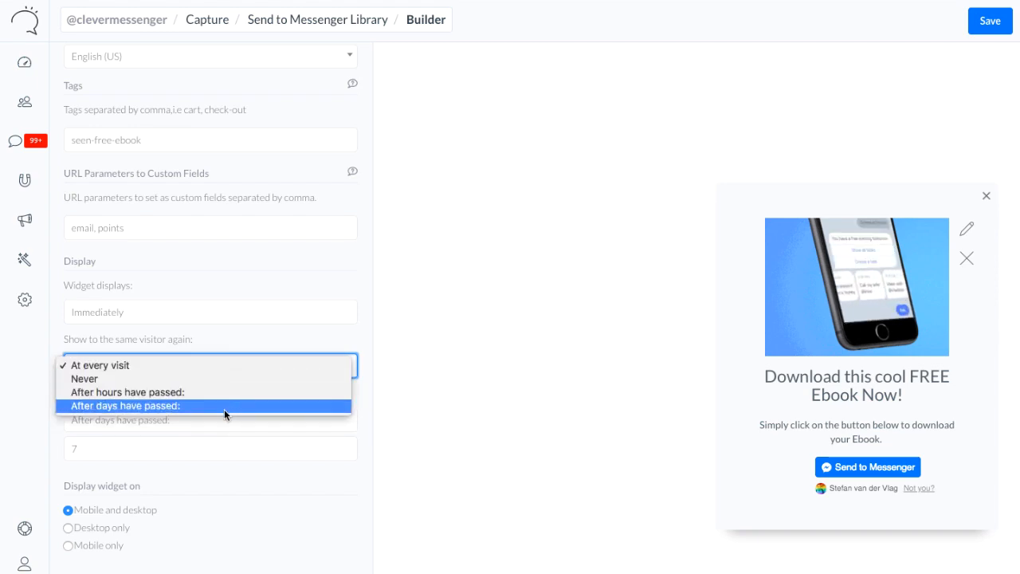
{"action": "left_click", "coordinate": [133, 364]}
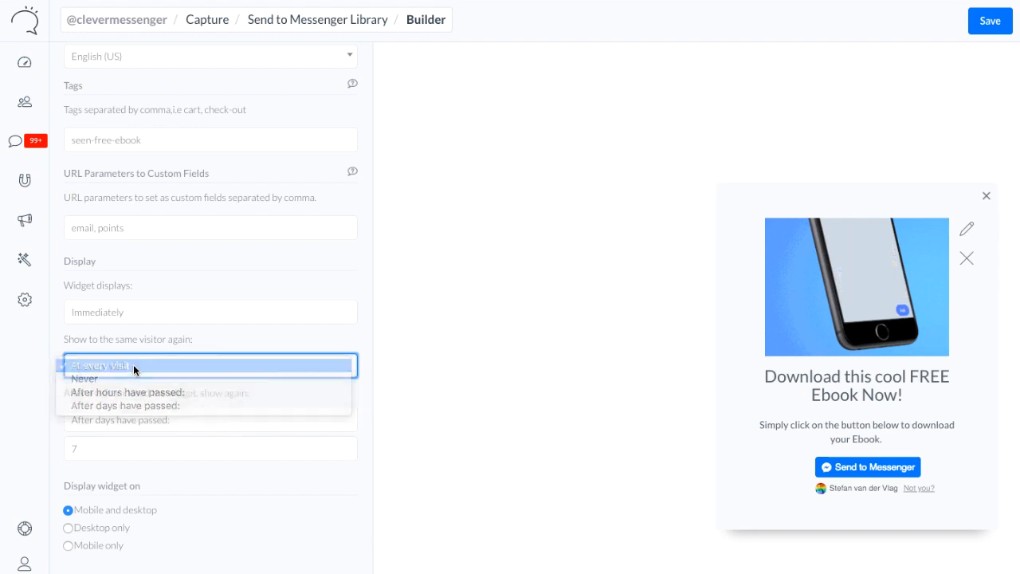
Set the widget to show again at every visit after a visitor has closed it
{"action": "left_click", "coordinate": [159, 426]}
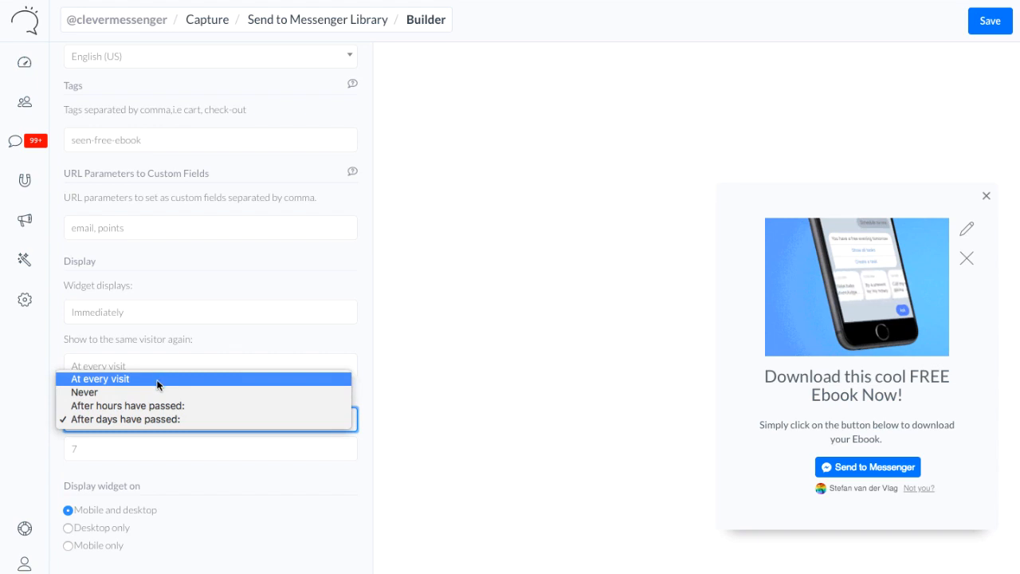
{"action": "left_click", "coordinate": [157, 381]}
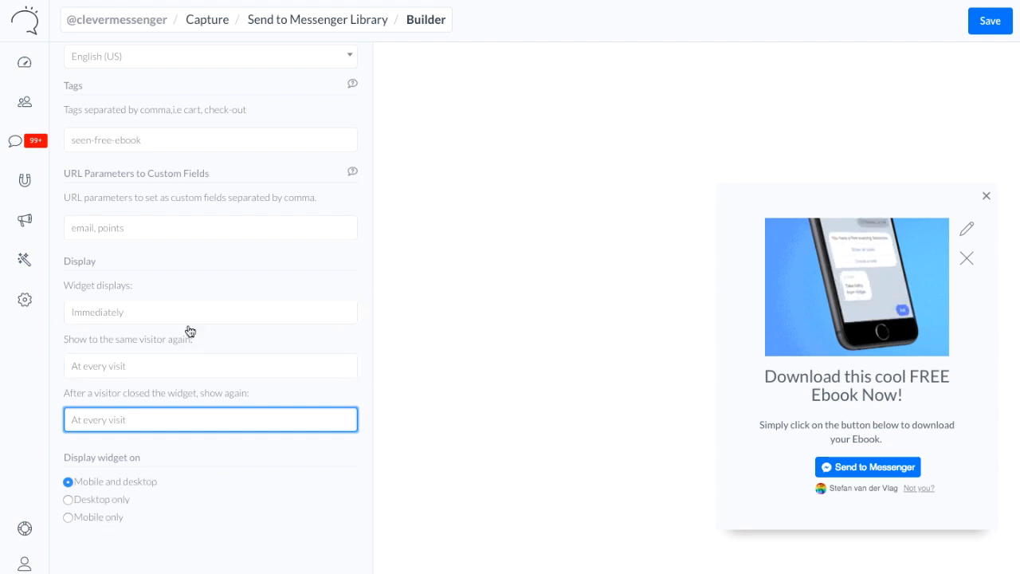
{"action": "scroll", "coordinate": [231, 417], "scroll_direction": "up", "scroll_amount": 3}
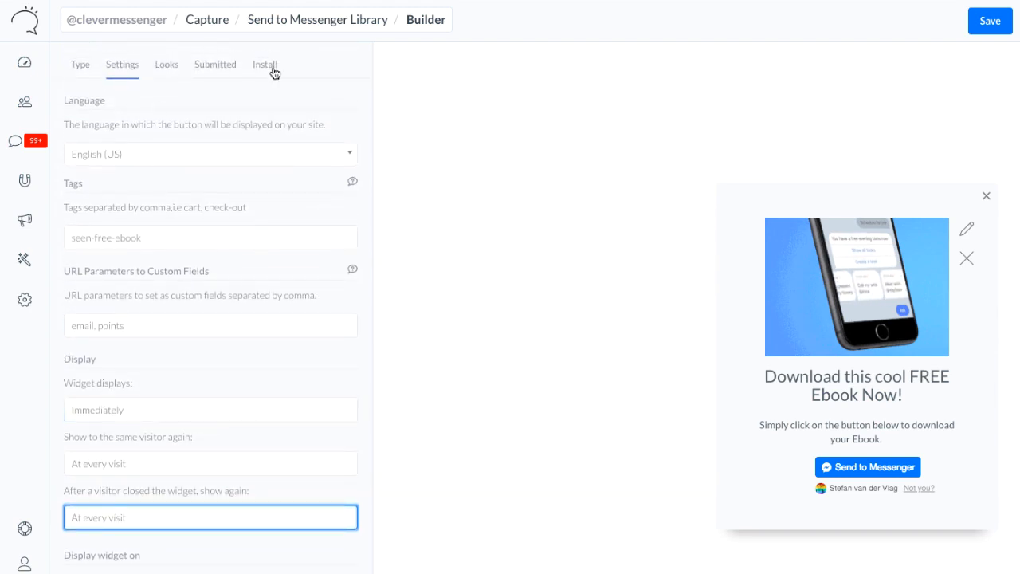
Try the other image layouts and a hidden description in the widget's looks, and restore Image above headline with the description shown
{"action": "left_click", "coordinate": [170, 71]}
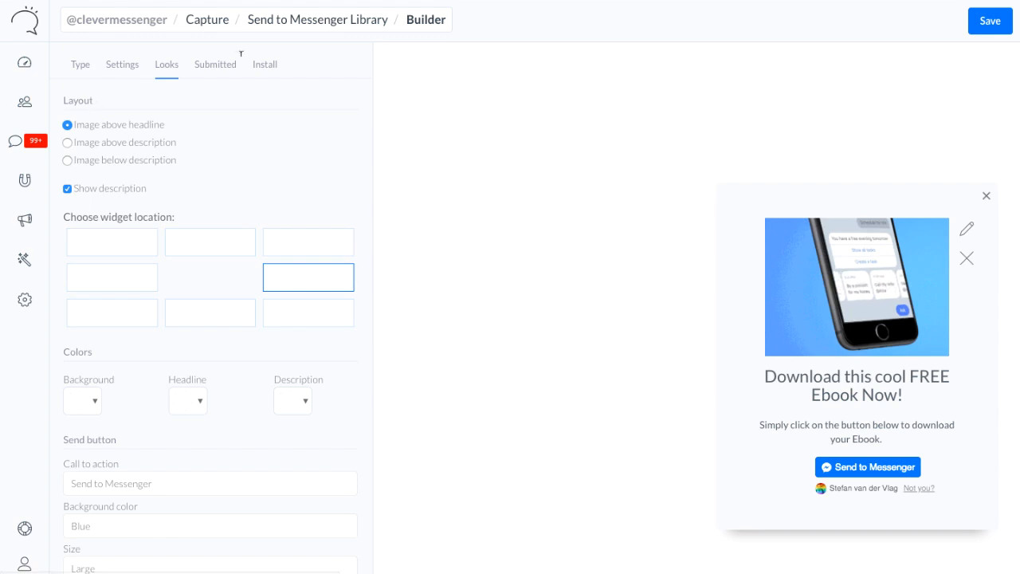
{"action": "left_click", "coordinate": [141, 150]}
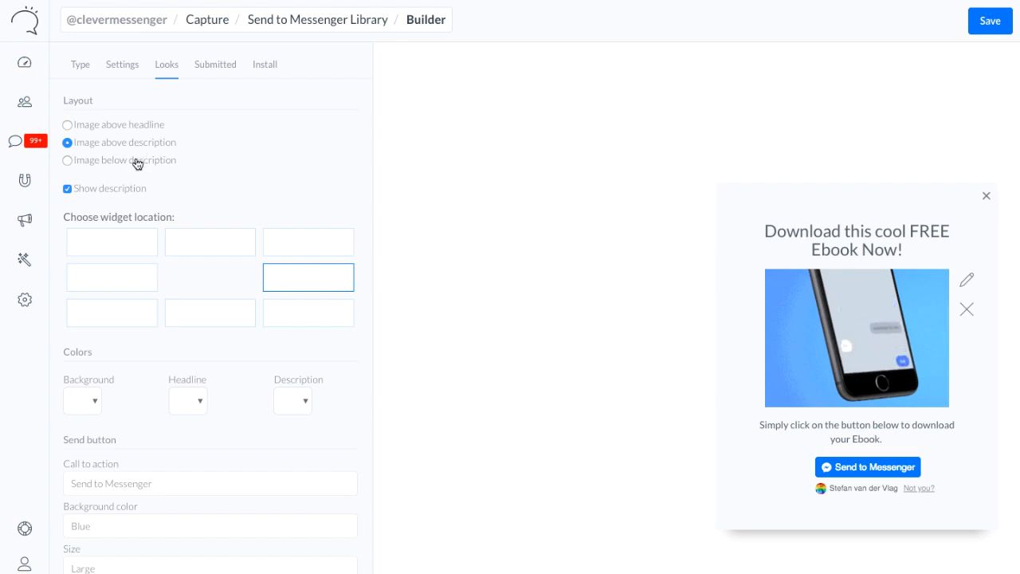
{"action": "left_click", "coordinate": [137, 164]}
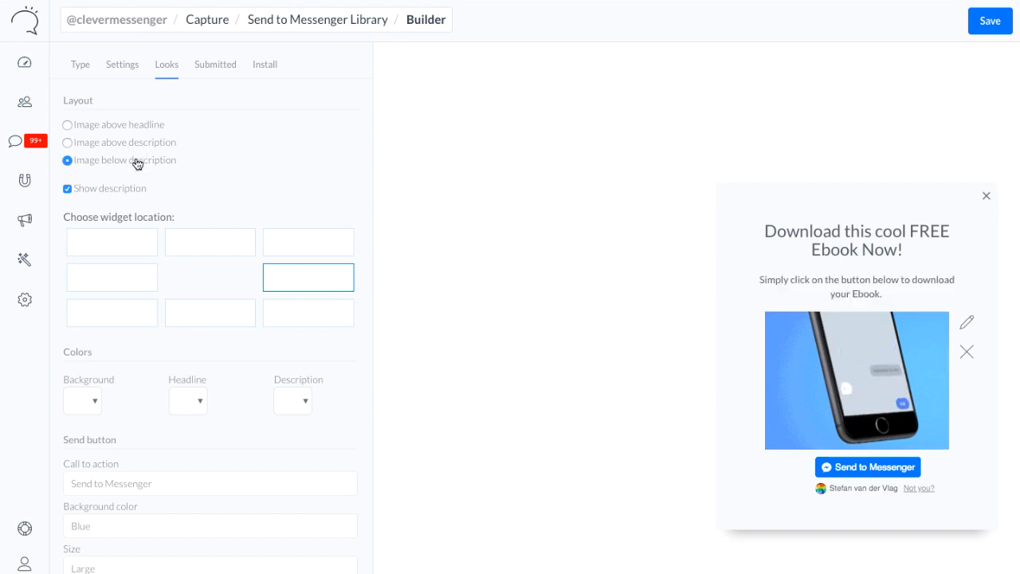
{"action": "left_click", "coordinate": [130, 128]}
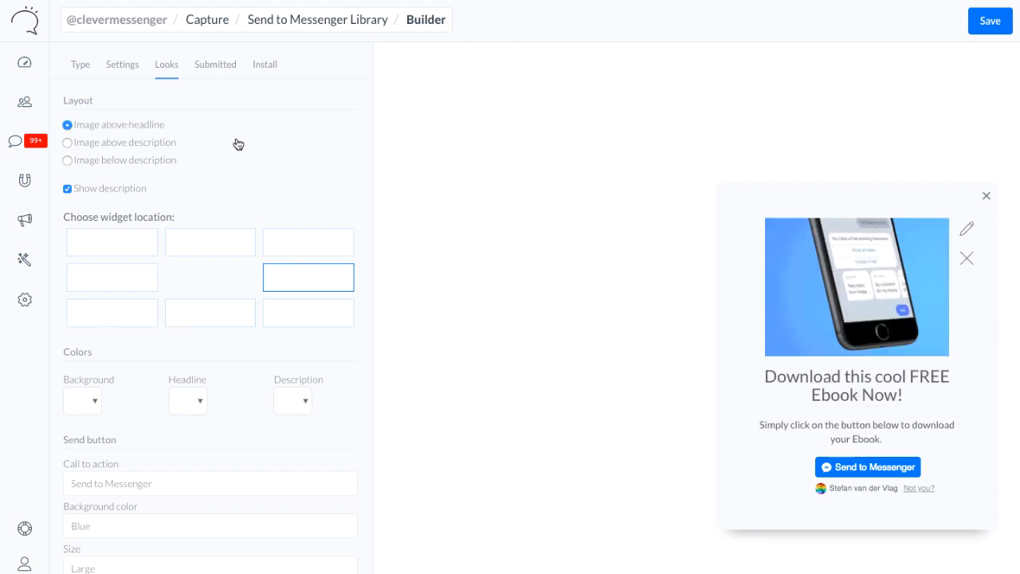
{"action": "left_click", "coordinate": [116, 194]}
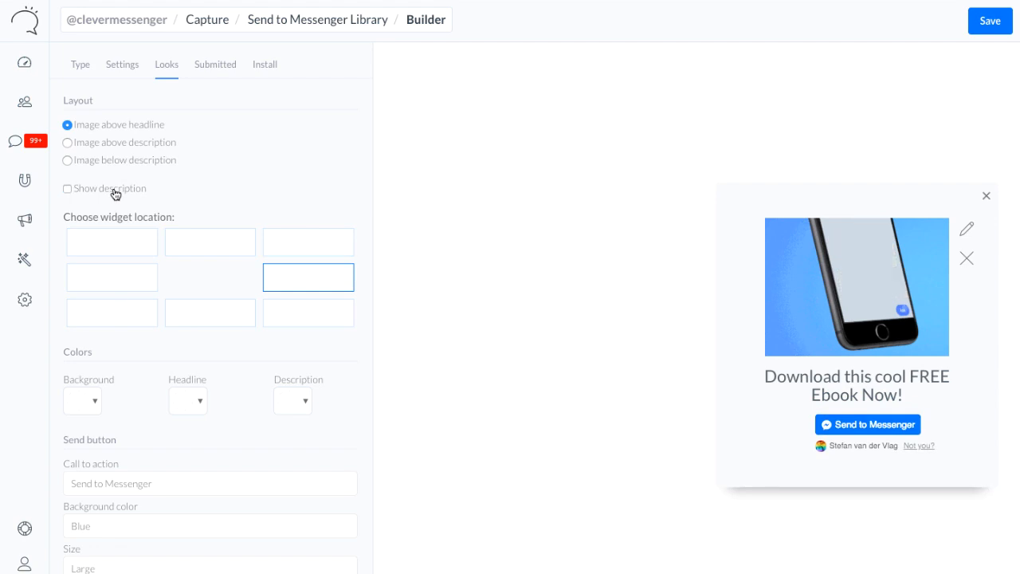
{"action": "left_click", "coordinate": [116, 195]}
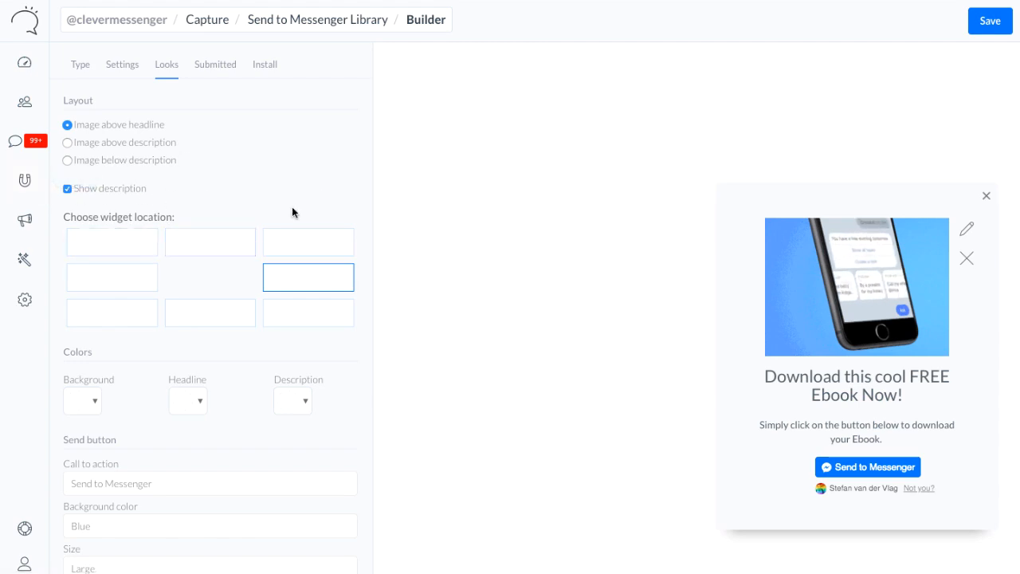
Try the widget at several other page locations, and return it to the middle-right location
{"action": "left_click", "coordinate": [225, 250]}
{"action": "left_click", "coordinate": [322, 251]}
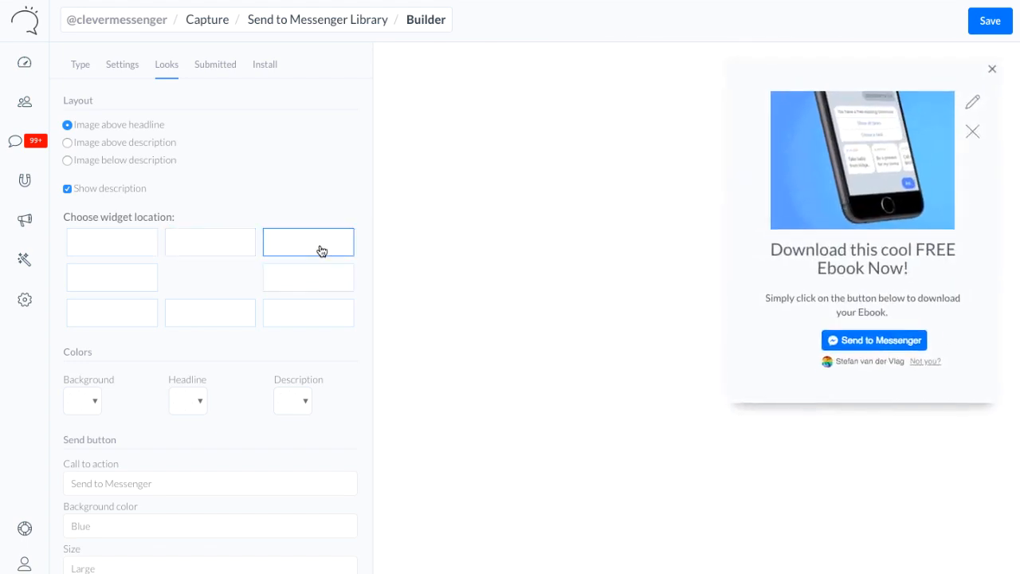
{"action": "left_click", "coordinate": [104, 251]}
{"action": "left_click", "coordinate": [109, 278]}
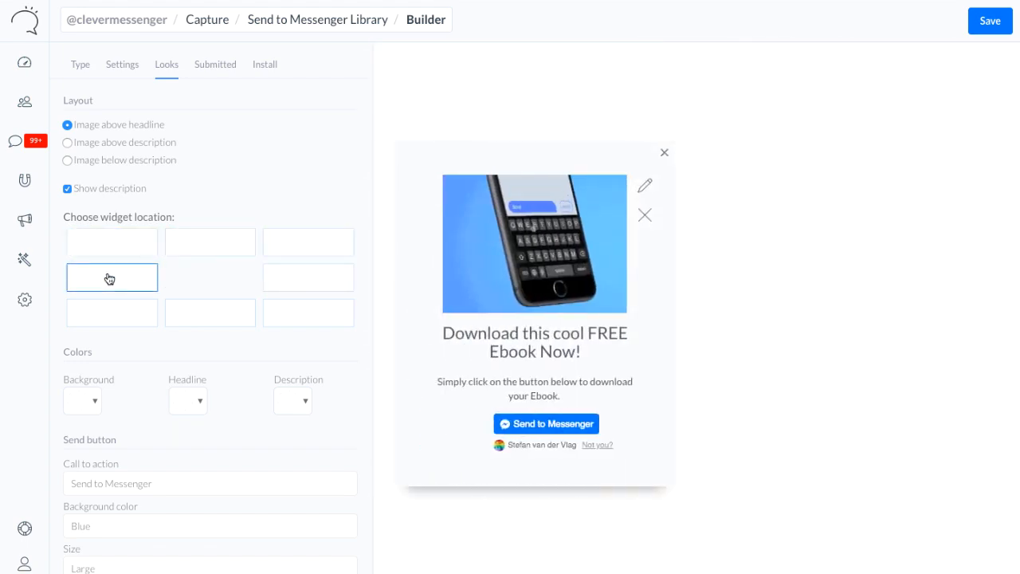
{"action": "left_click", "coordinate": [232, 311]}
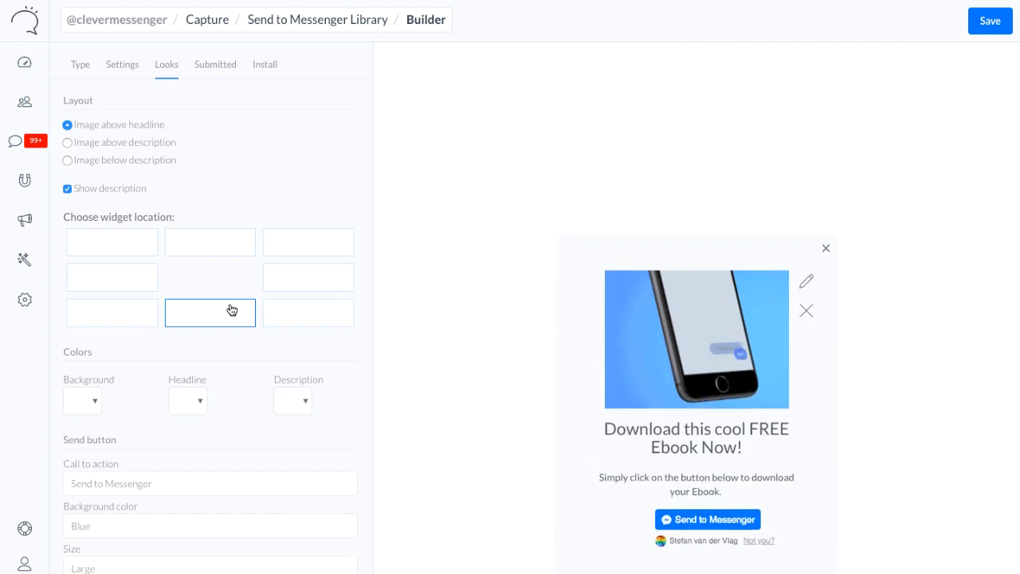
{"action": "left_click", "coordinate": [335, 280]}
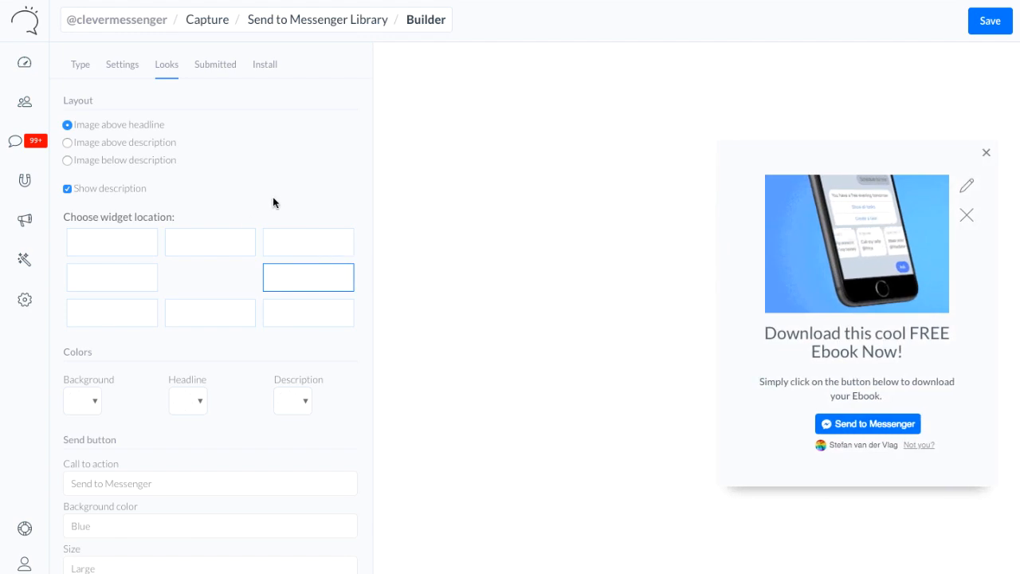
Try green, cyan and blue as the widget's background color, and set it to #fbfbfb
{"action": "scroll", "coordinate": [272, 197], "scroll_direction": "down", "scroll_amount": 1}
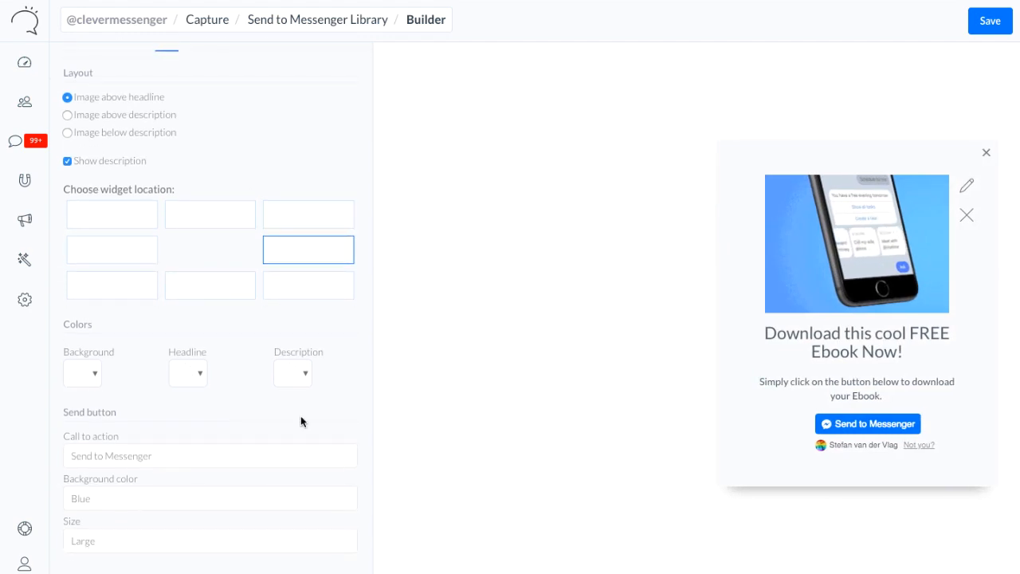
{"action": "left_click", "coordinate": [96, 374]}
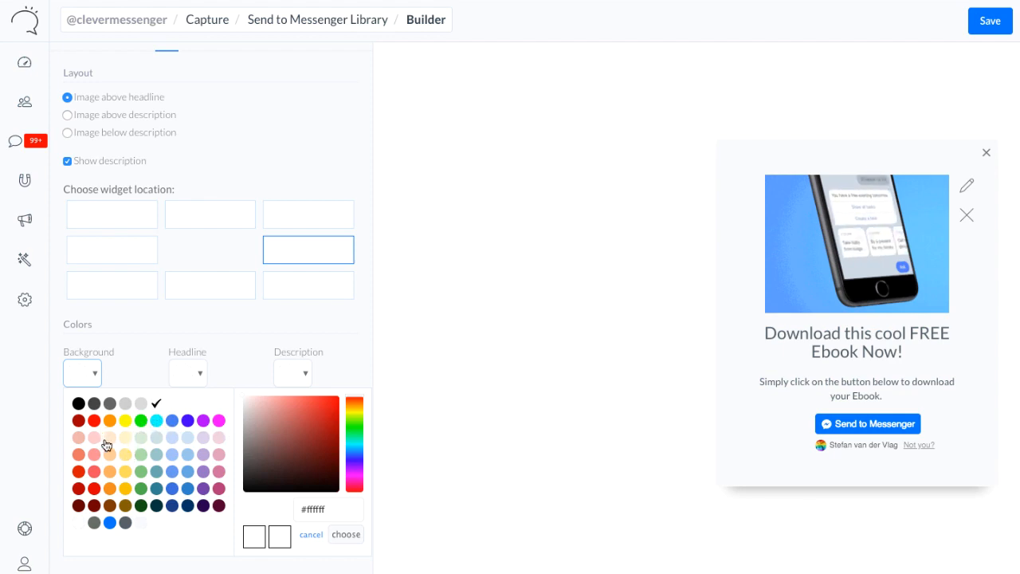
{"action": "left_click", "coordinate": [141, 422]}
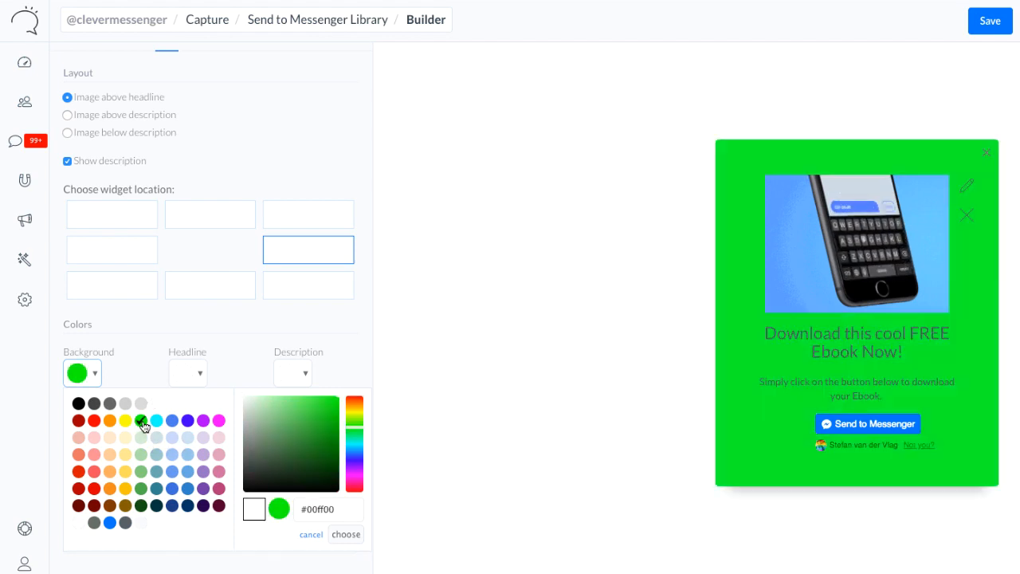
{"action": "left_click", "coordinate": [158, 424]}
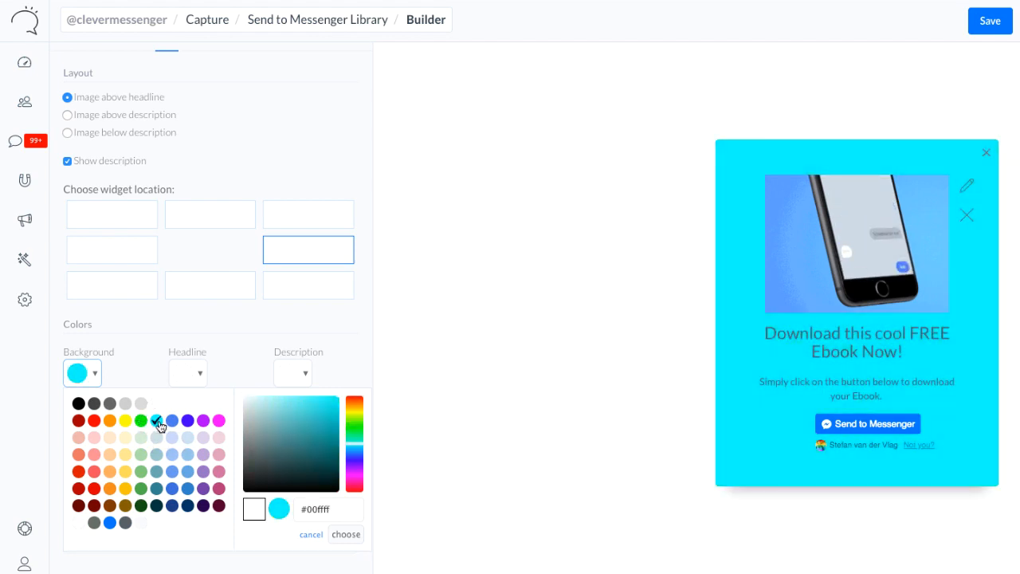
{"action": "left_click", "coordinate": [174, 423]}
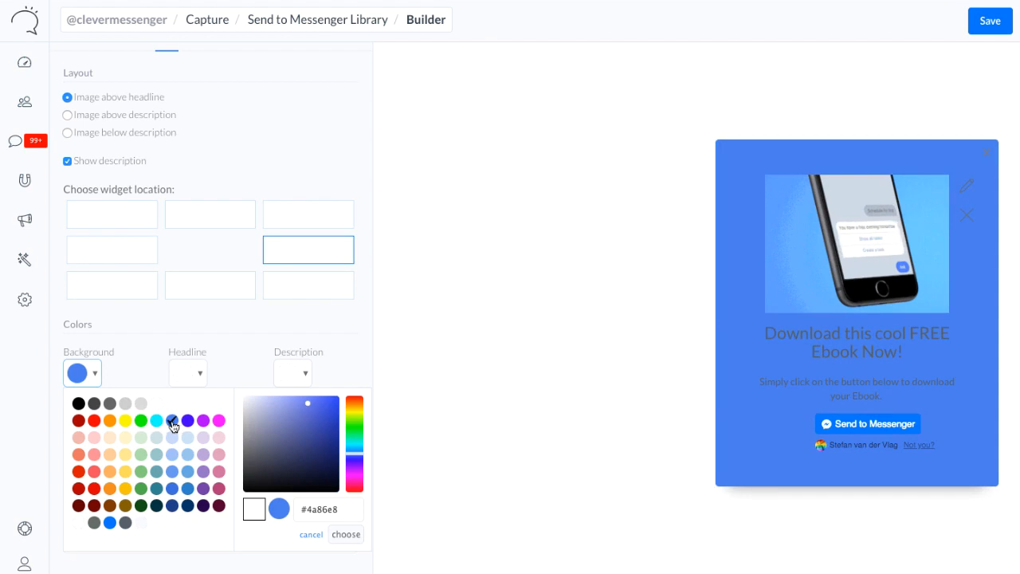
{"action": "left_click_drag", "start_coordinate": [254, 431], "coordinate": [225, 398]}
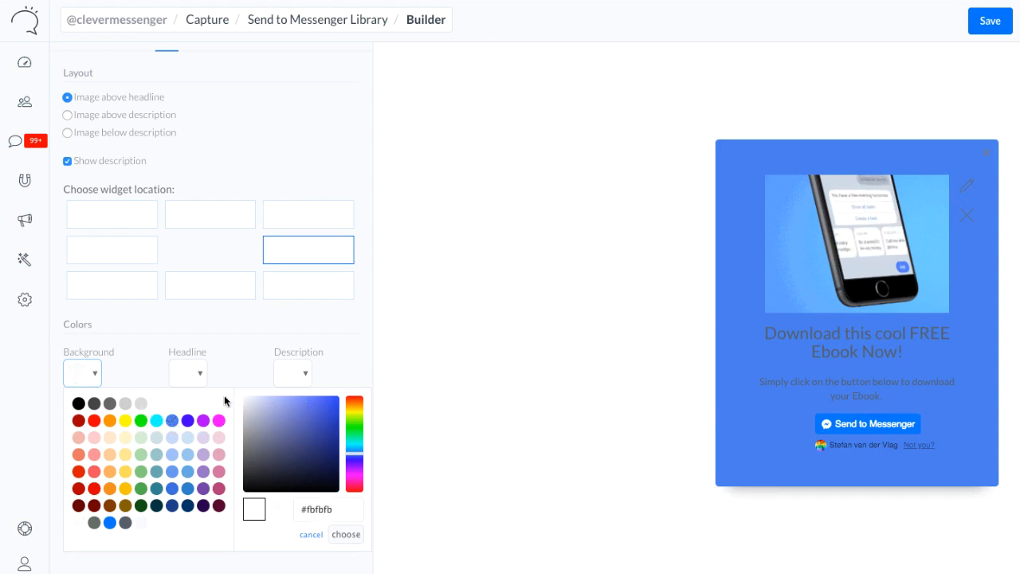
{"action": "left_click", "coordinate": [341, 535]}
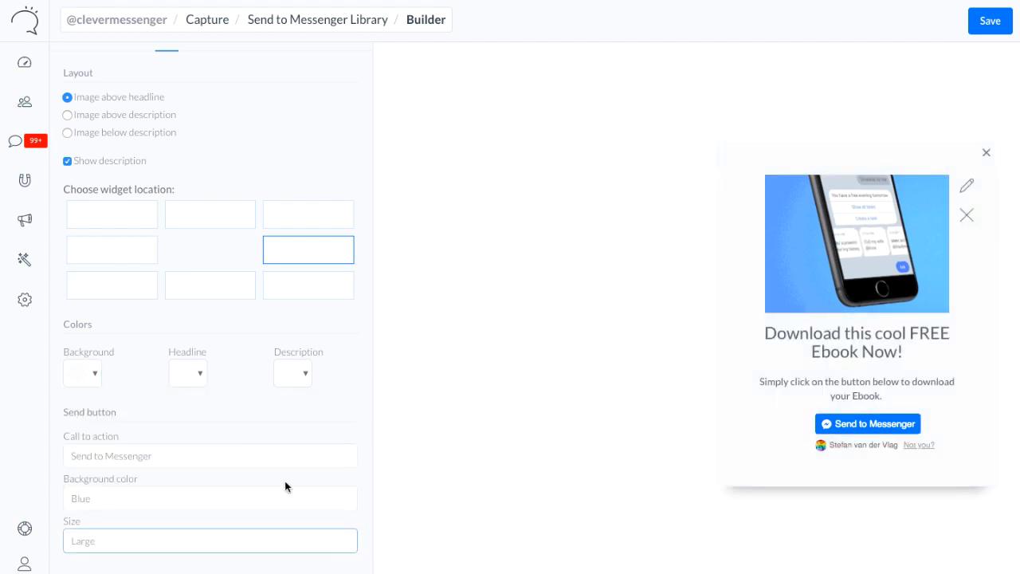
Set the widget's headline and description colors to dark grey #434343
{"action": "left_click", "coordinate": [195, 373]}
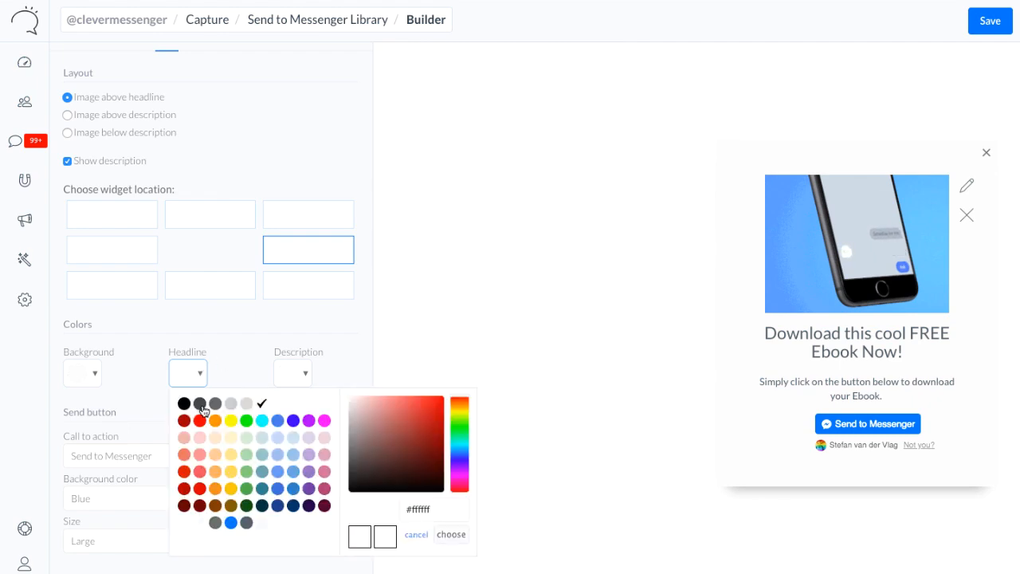
{"action": "left_click", "coordinate": [201, 405]}
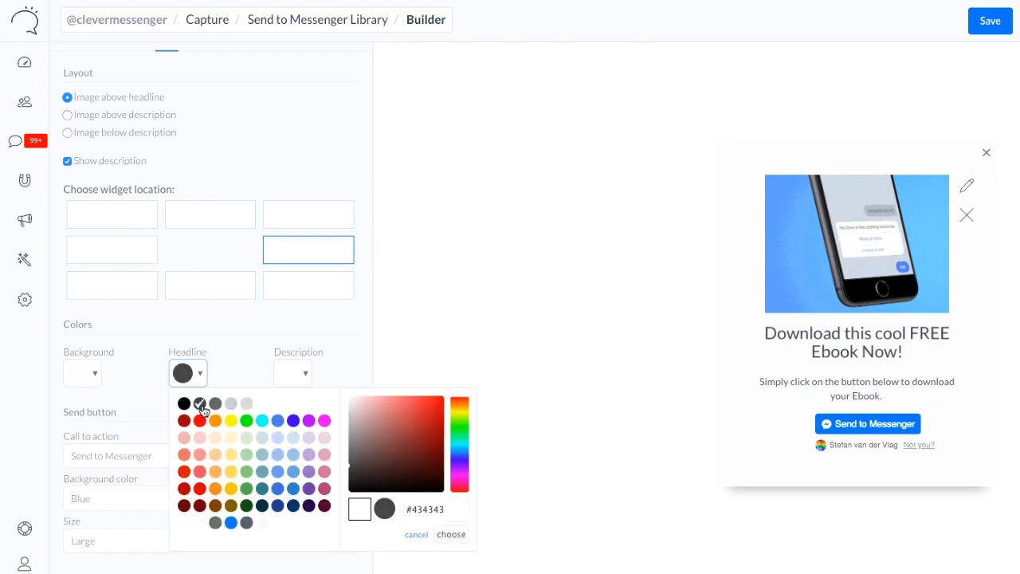
{"action": "left_click", "coordinate": [289, 375]}
{"action": "left_click", "coordinate": [303, 406]}
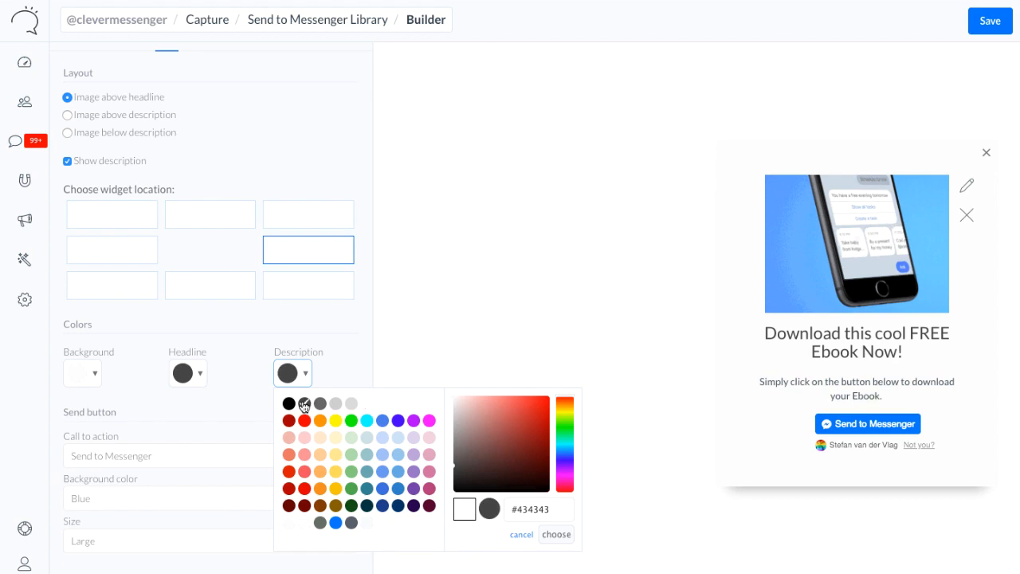
{"action": "left_click", "coordinate": [217, 338]}
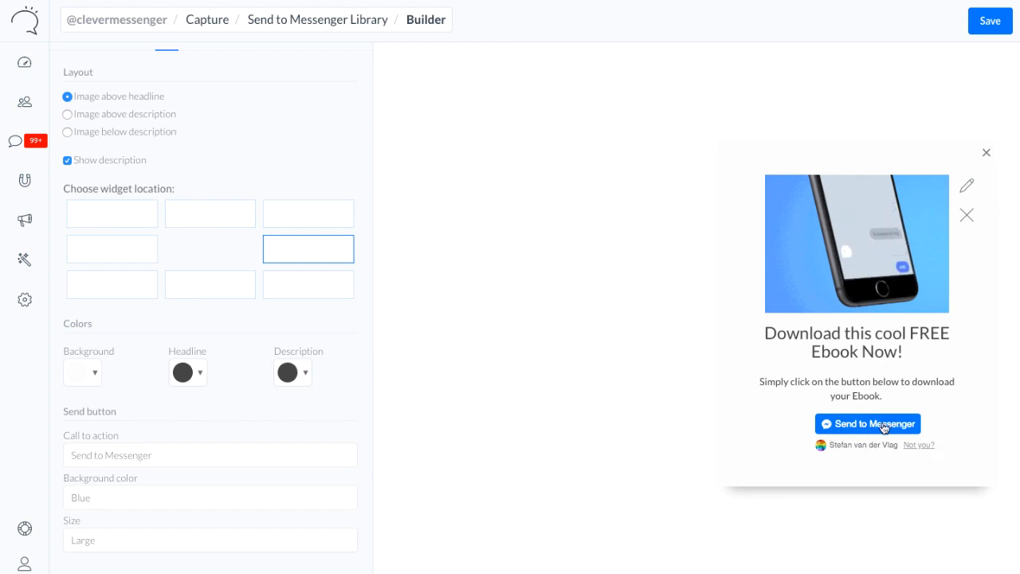
Look through the send button's call-to-action texts and set it to Get Started
{"action": "left_click", "coordinate": [274, 459]}
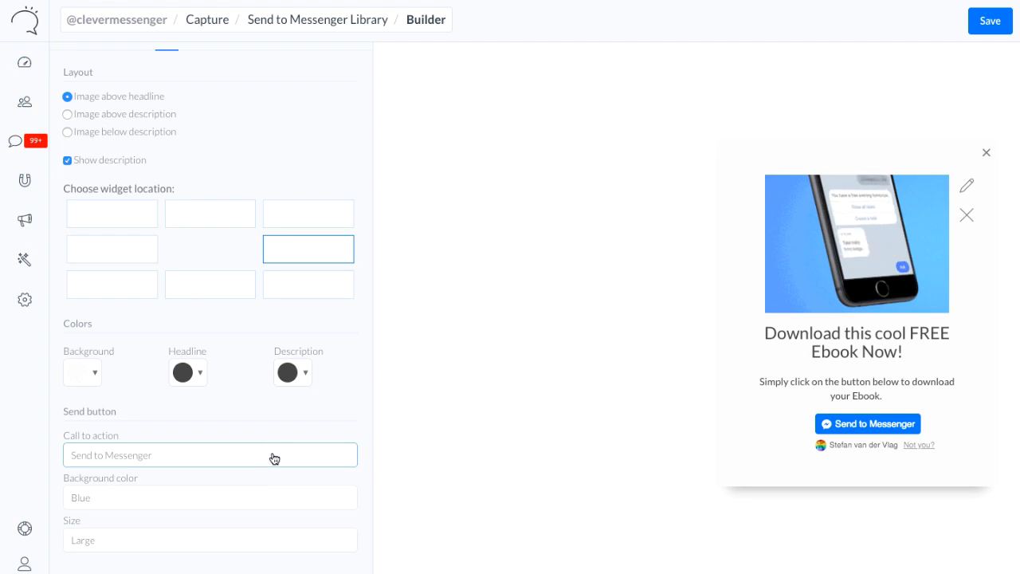
{"action": "left_click", "coordinate": [274, 457]}
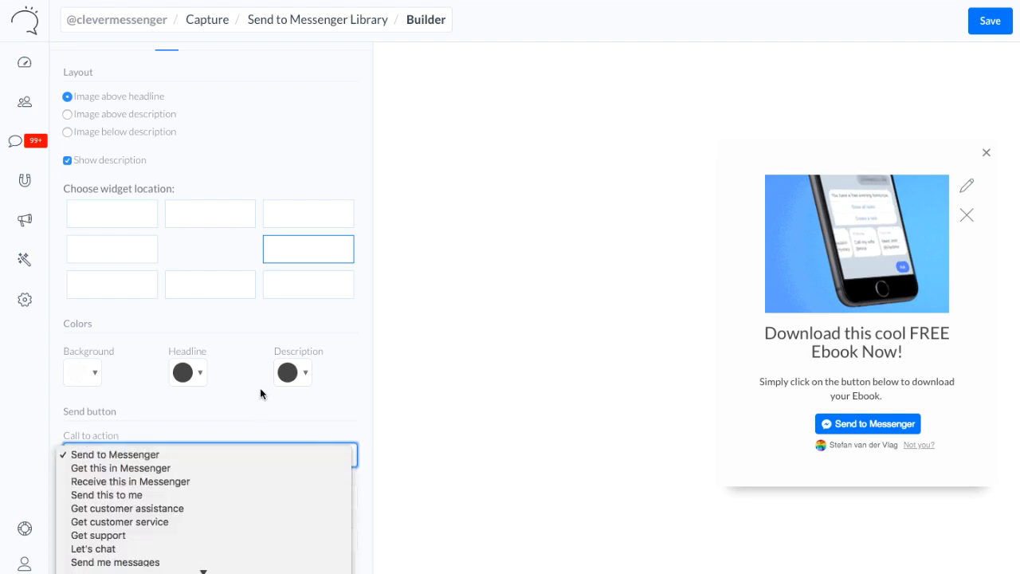
{"action": "scroll", "coordinate": [262, 512], "scroll_direction": "down", "scroll_amount": 5}
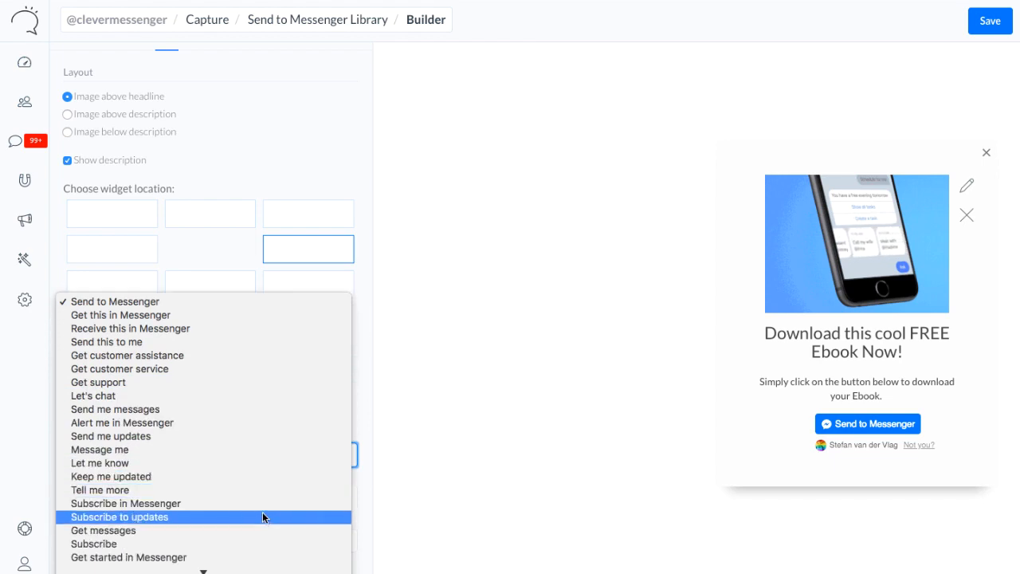
{"action": "scroll", "coordinate": [262, 512], "scroll_direction": "down", "scroll_amount": 1}
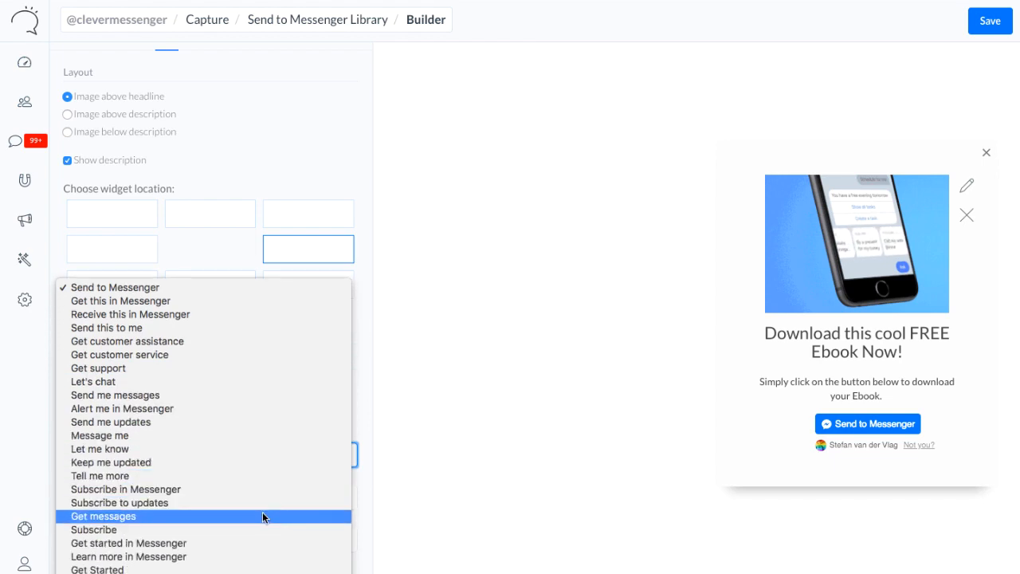
{"action": "left_click", "coordinate": [207, 569]}
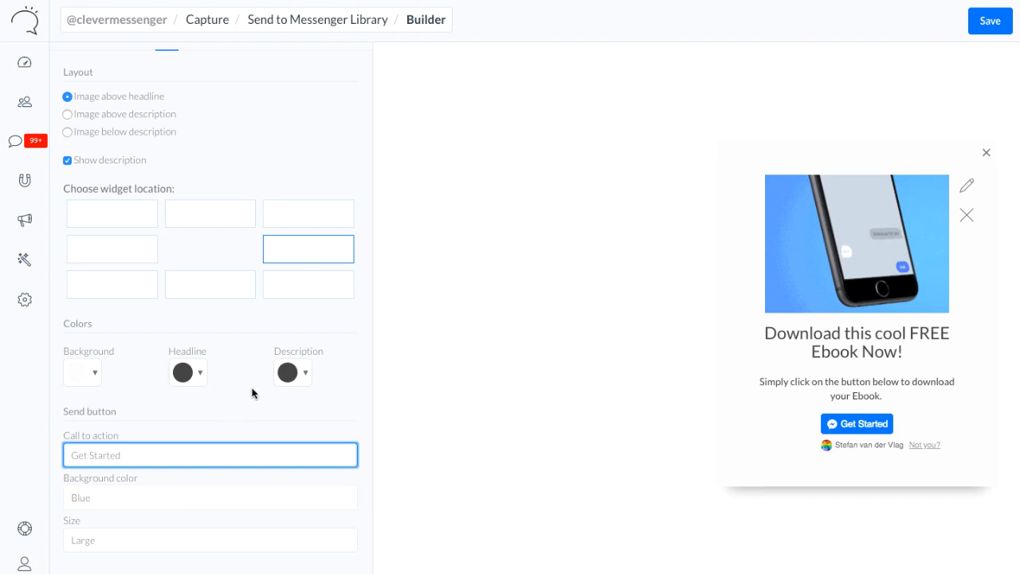
Set the send button's background color to White and its call to action to Get Started
{"action": "left_click", "coordinate": [103, 499]}
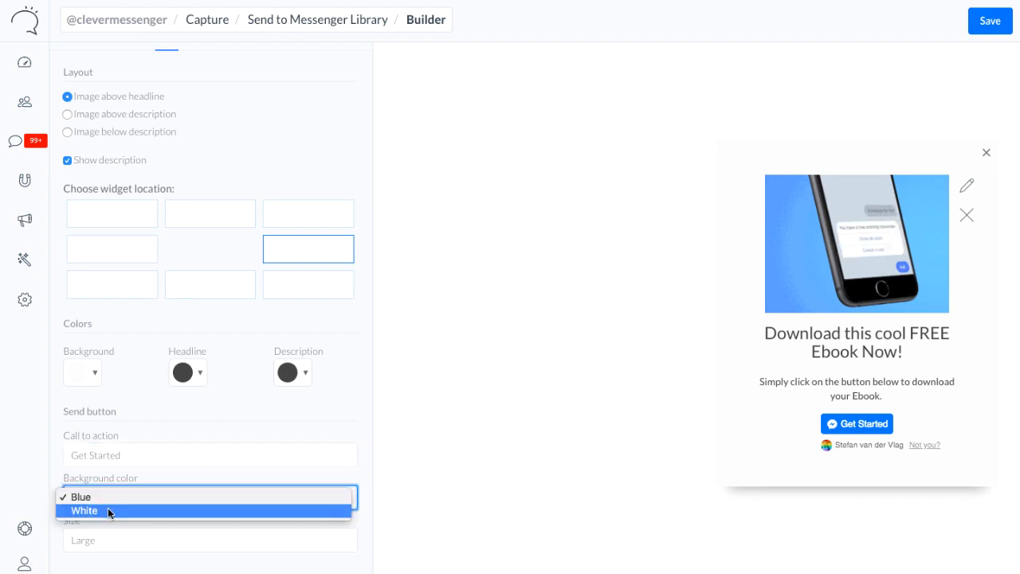
{"action": "left_click", "coordinate": [107, 507]}
{"action": "left_click", "coordinate": [120, 460]}
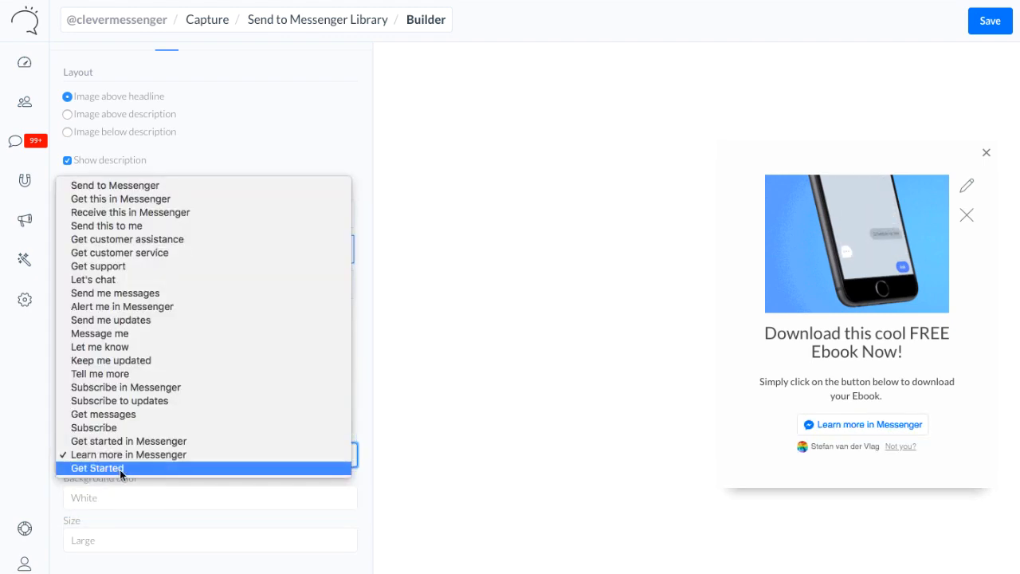
{"action": "left_click", "coordinate": [119, 471]}
Set the send button's background color to Blue and its call to action to Get started in Messenger
{"action": "left_click", "coordinate": [136, 500]}
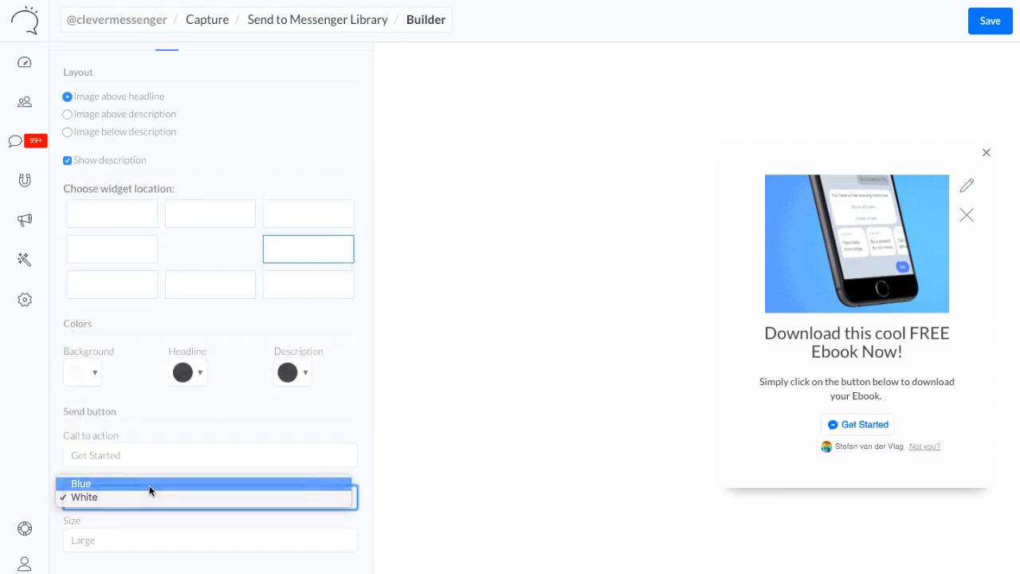
{"action": "left_click", "coordinate": [149, 484]}
{"action": "left_click", "coordinate": [159, 455]}
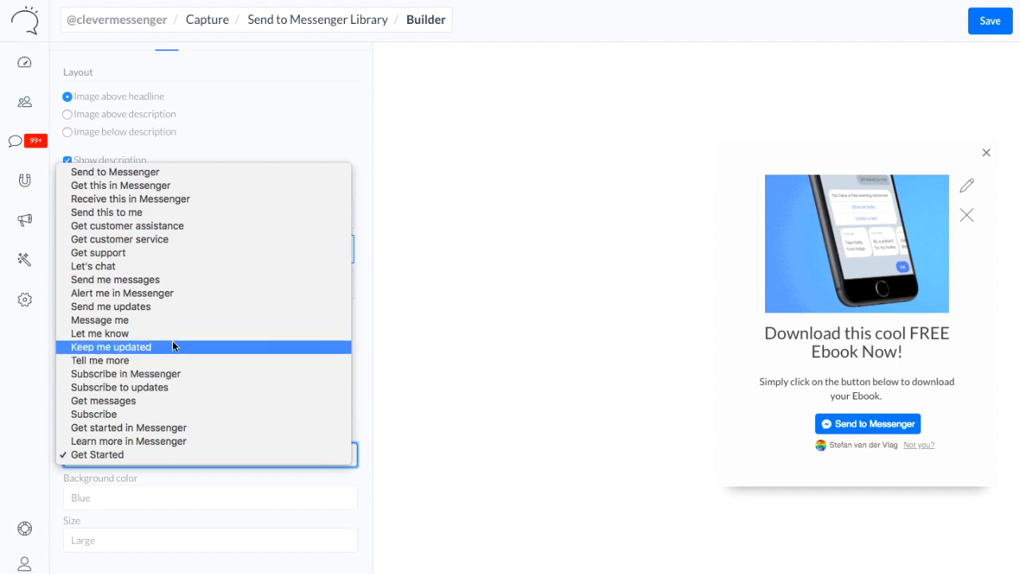
{"action": "left_click", "coordinate": [136, 428]}
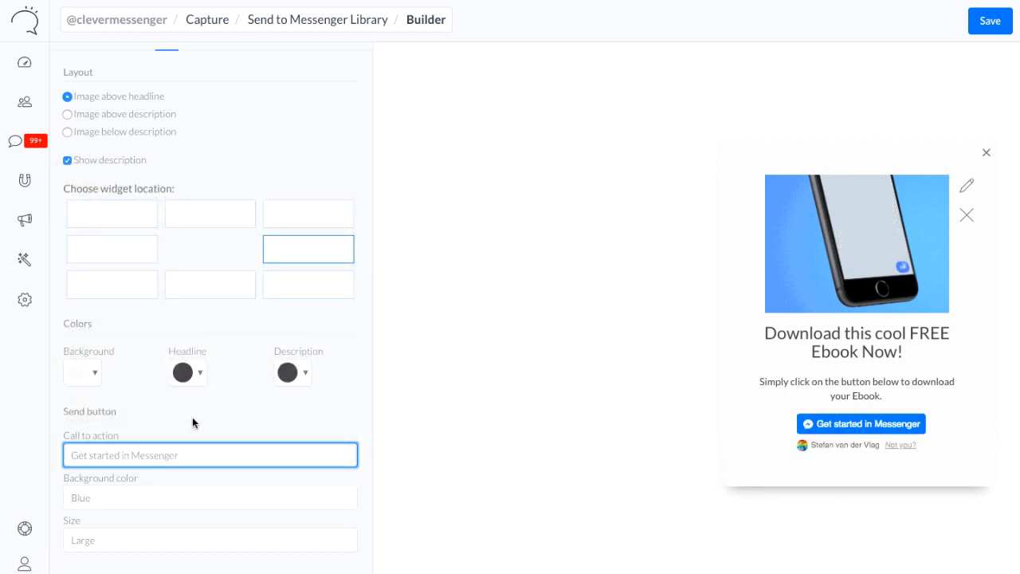
Set the send button's size to Extra Large
{"action": "left_click", "coordinate": [132, 541]}
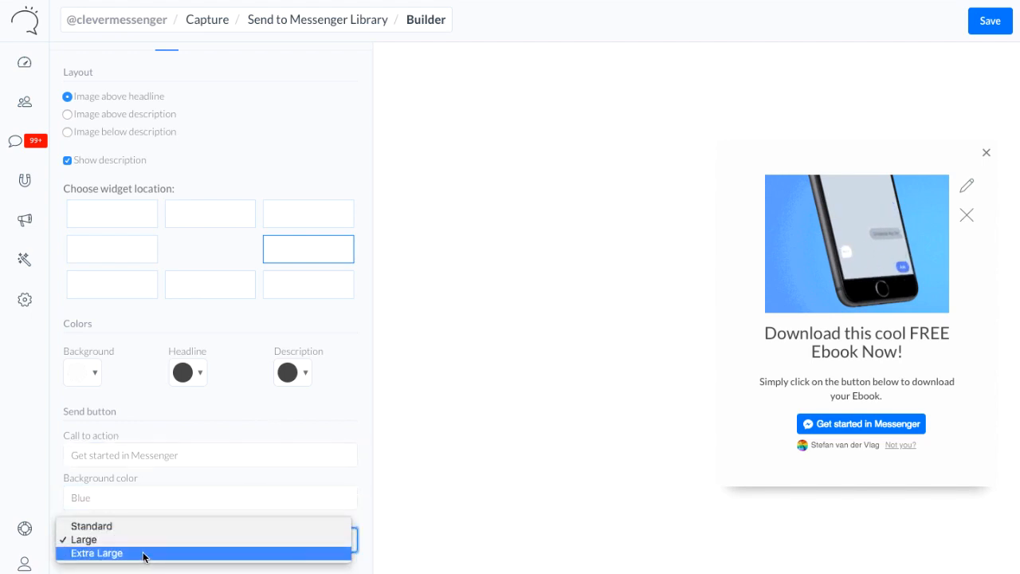
{"action": "left_click", "coordinate": [145, 554]}
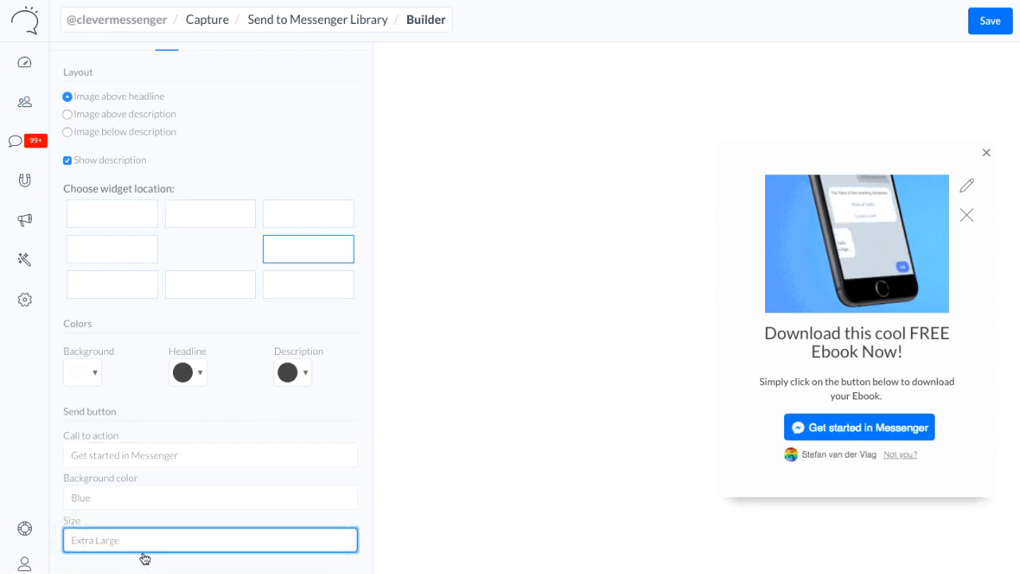
{"action": "scroll", "coordinate": [264, 313], "scroll_direction": "up", "scroll_amount": 1}
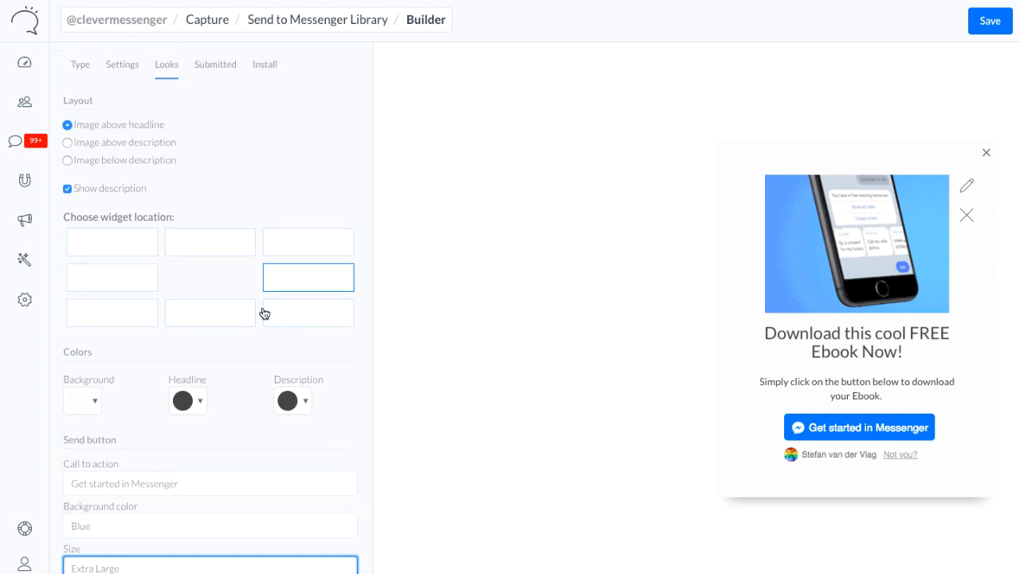
Set the Welcome Message flow as the message sent after submission, and preview it
{"action": "left_click", "coordinate": [213, 72]}
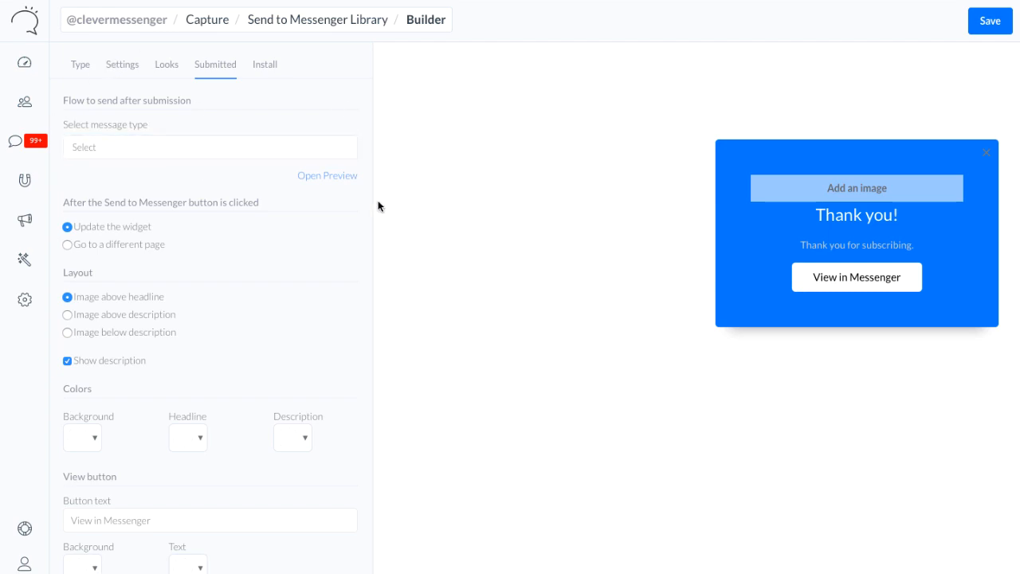
{"action": "left_click", "coordinate": [227, 148]}
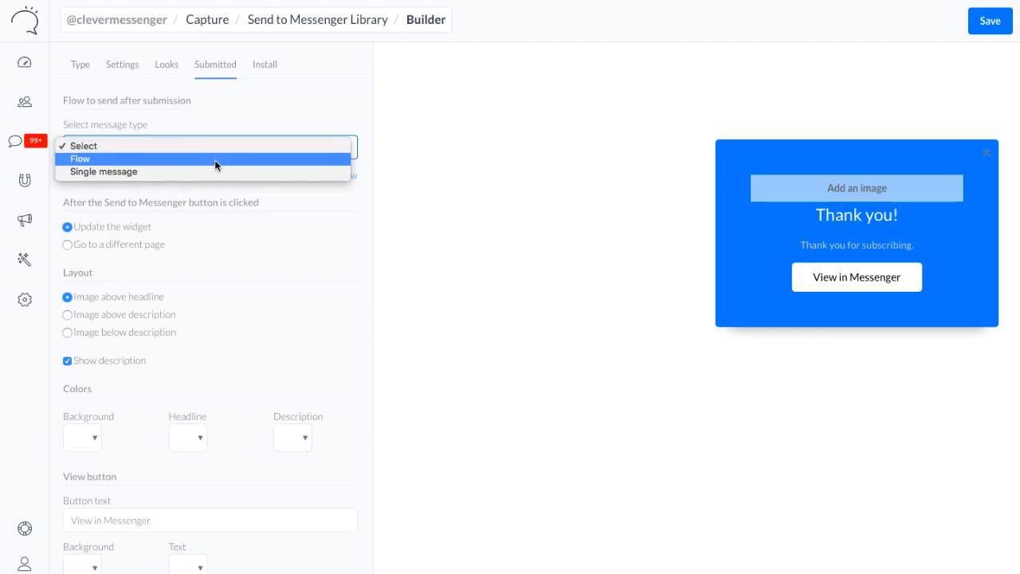
{"action": "left_click", "coordinate": [204, 161]}
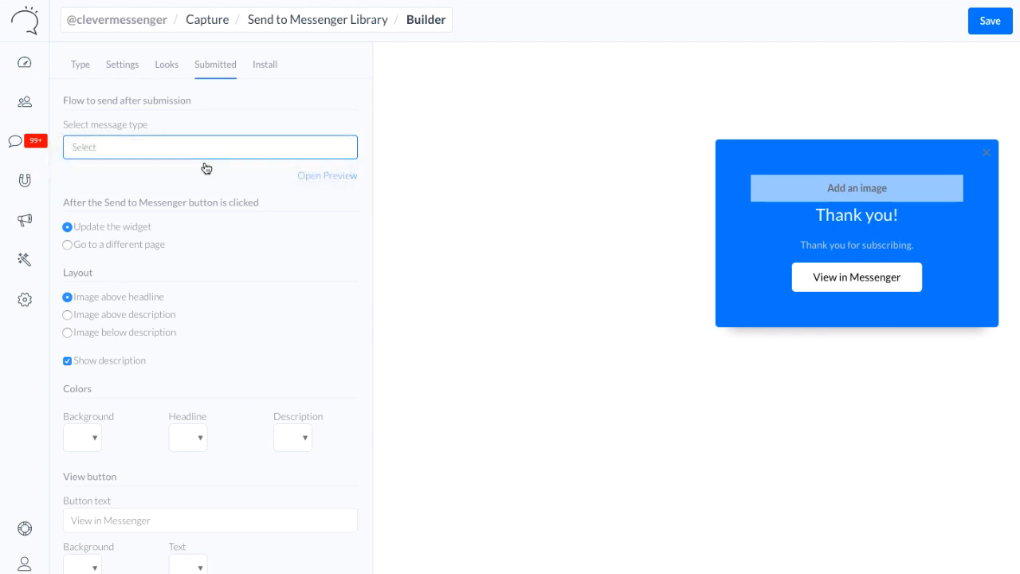
{"action": "left_click", "coordinate": [230, 197]}
{"action": "left_click", "coordinate": [223, 209]}
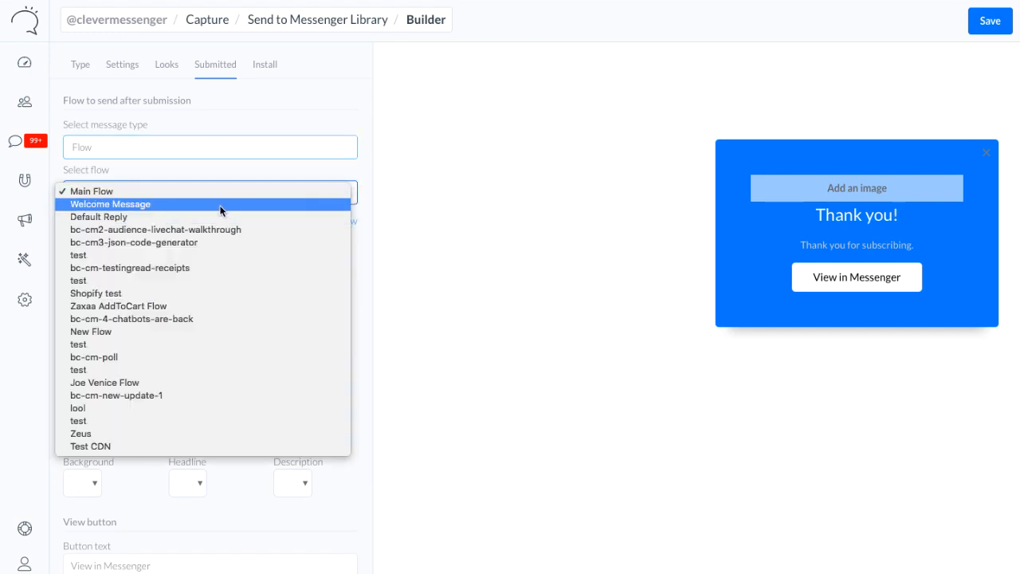
{"action": "left_click", "coordinate": [327, 221]}
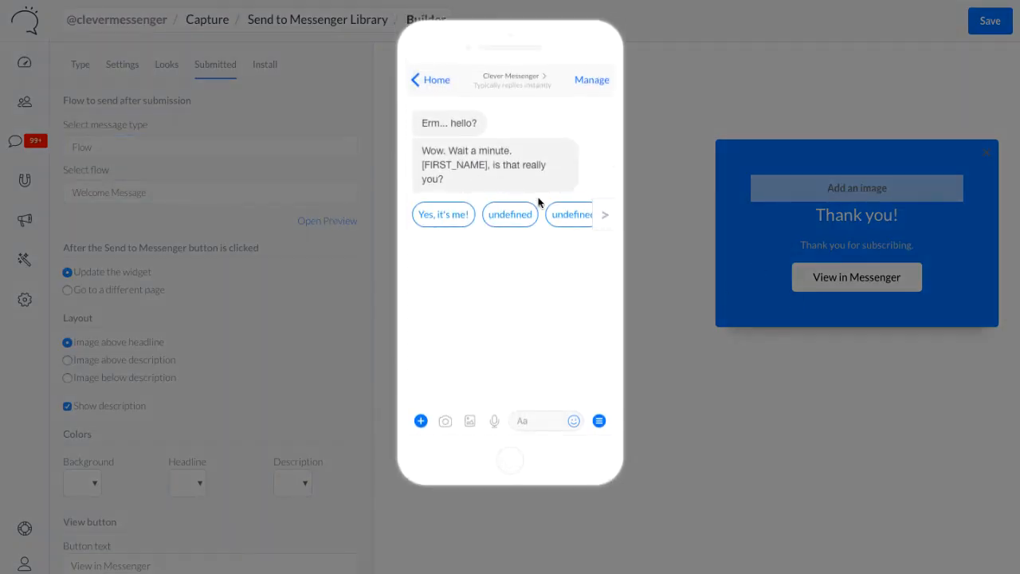
{"action": "left_click", "coordinate": [218, 211]}
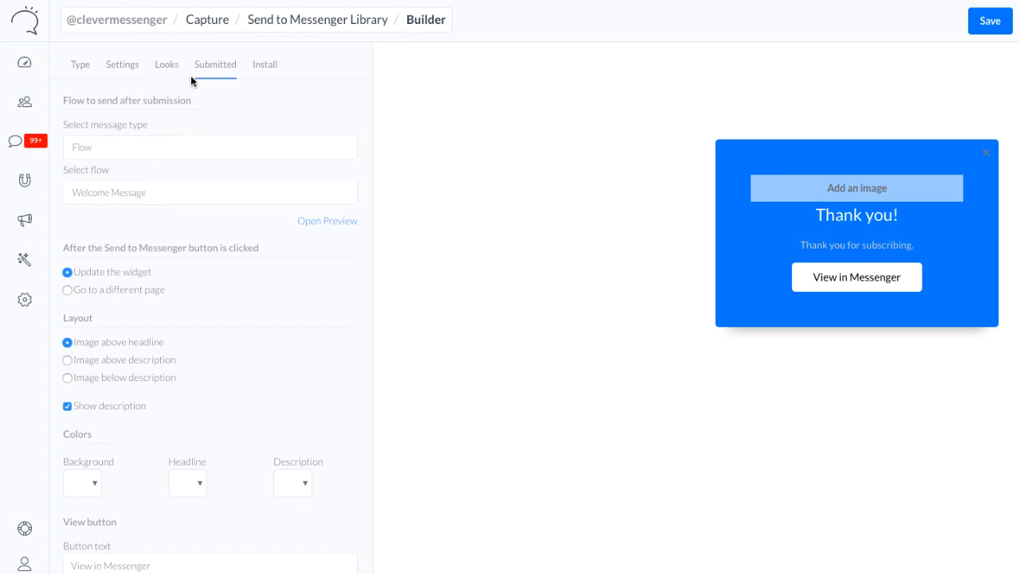
Keep the widget updating after the button is clicked, and change the thank-you headline to "Thank you for subscribing!"
{"action": "left_click", "coordinate": [141, 291]}
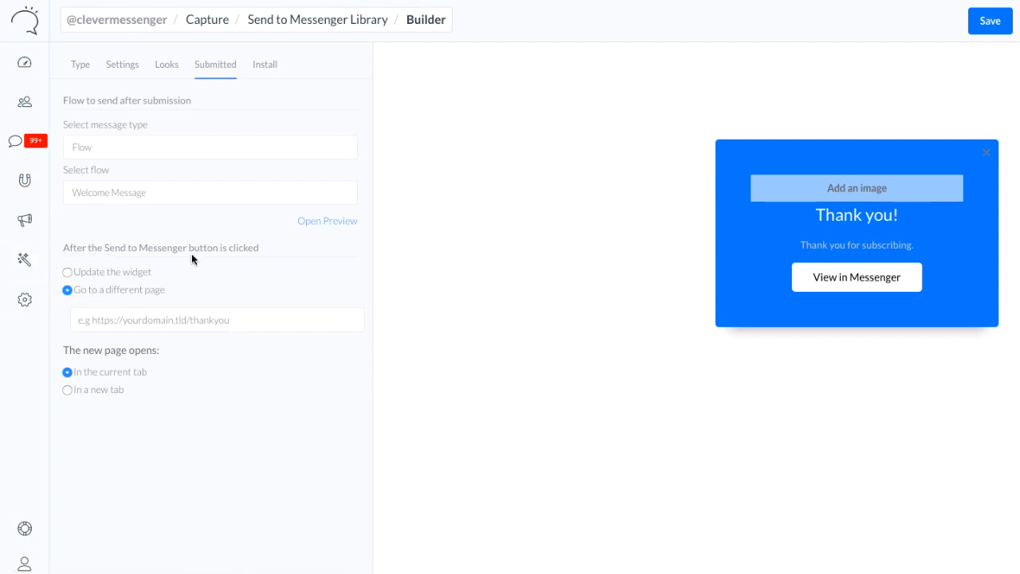
{"action": "left_click", "coordinate": [139, 273]}
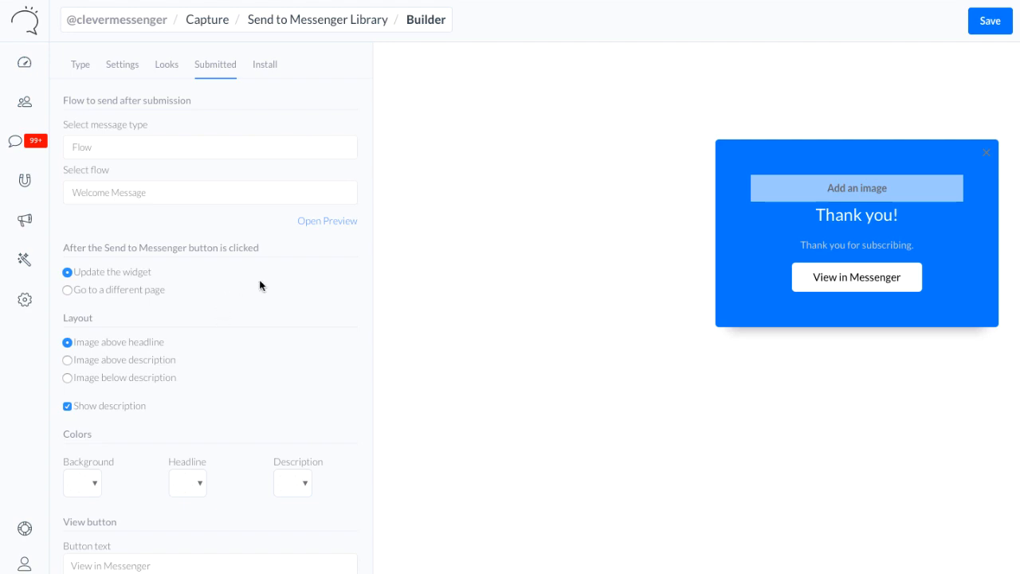
{"action": "left_click", "coordinate": [865, 216]}
{"action": "type", "text": "for subs"}
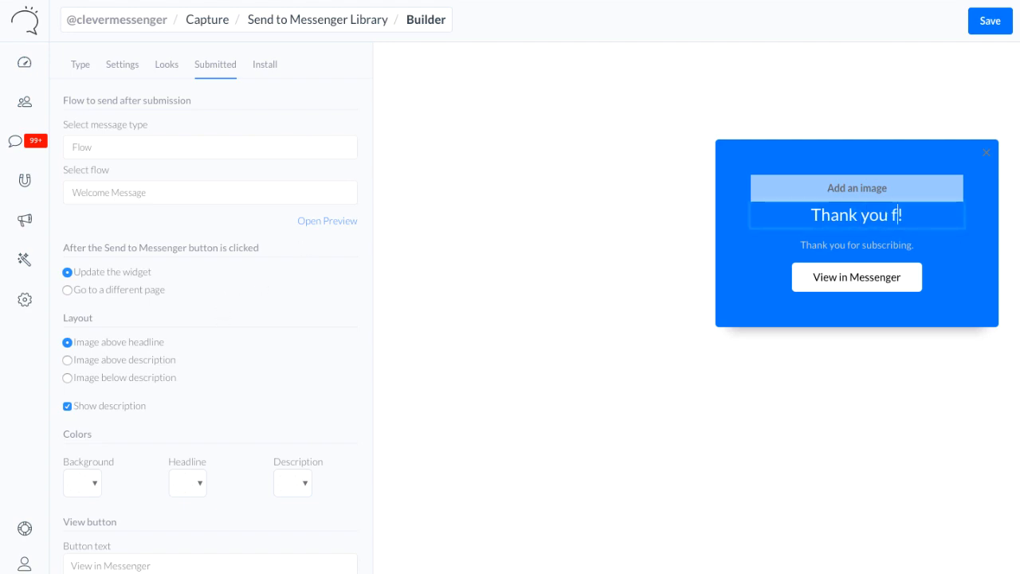
{"action": "type", "text": "cribi"}
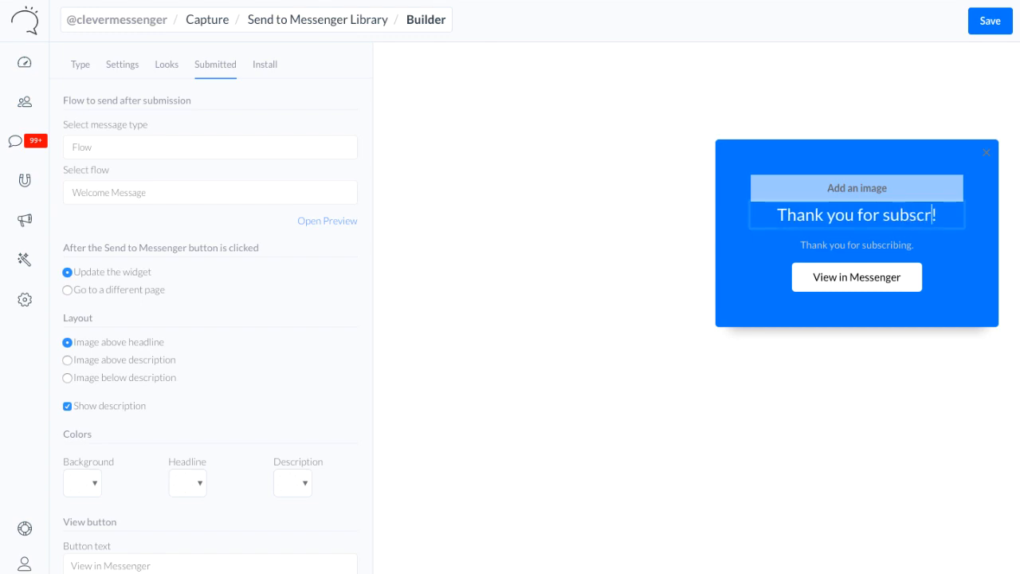
{"action": "type", "text": "g"}
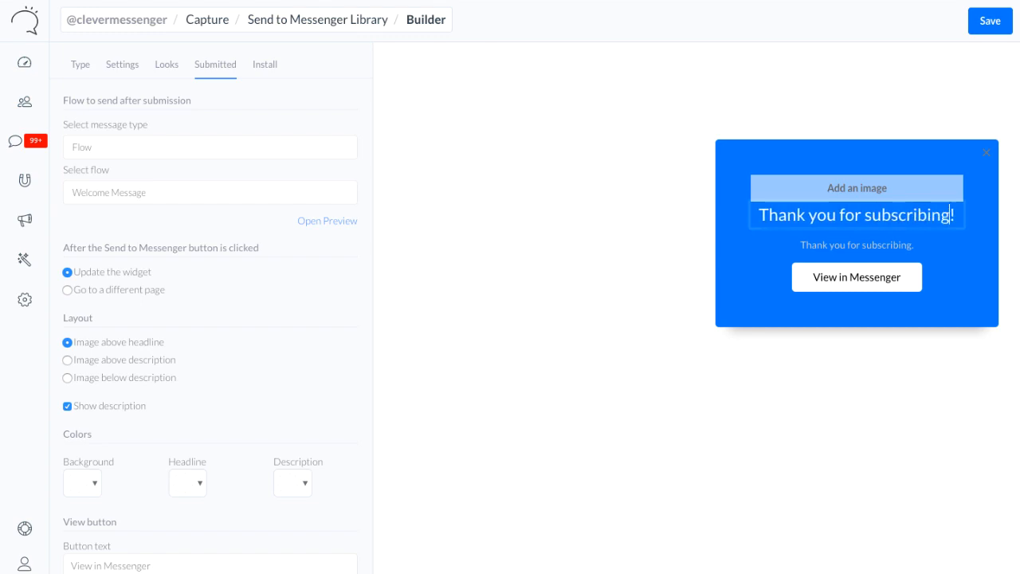
Replace the thank-you description with "Download your ebook below."
{"action": "double_click", "coordinate": [875, 243]}
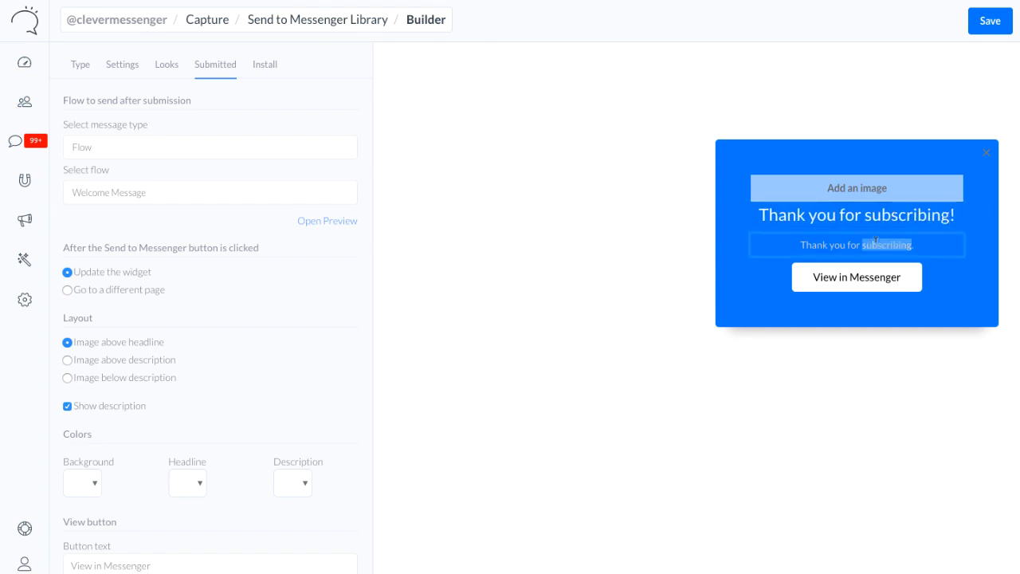
{"action": "key", "text": "ctrl+a"}
{"action": "type", "text": "Down"}
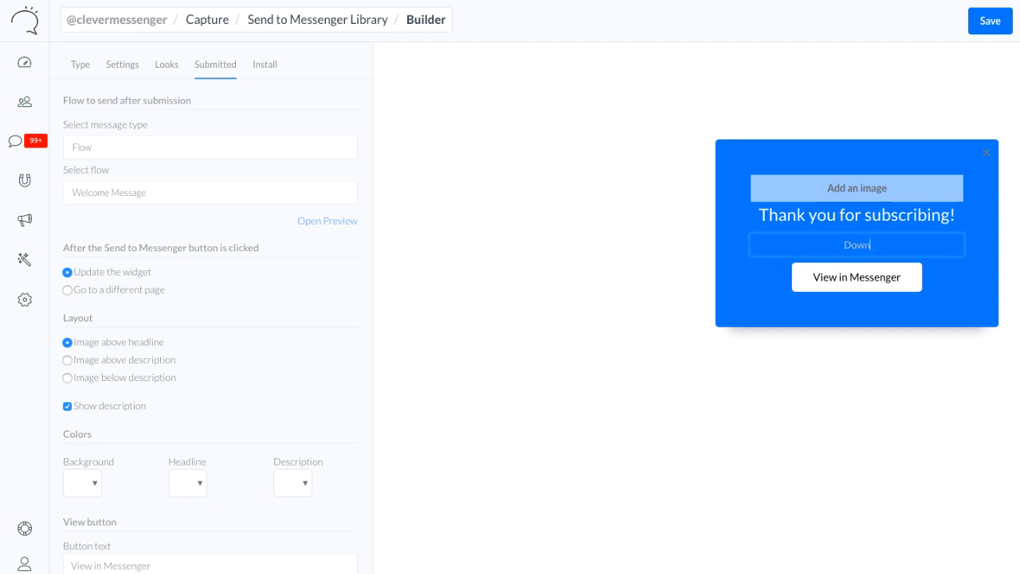
{"action": "type", "text": "load your ebook be"}
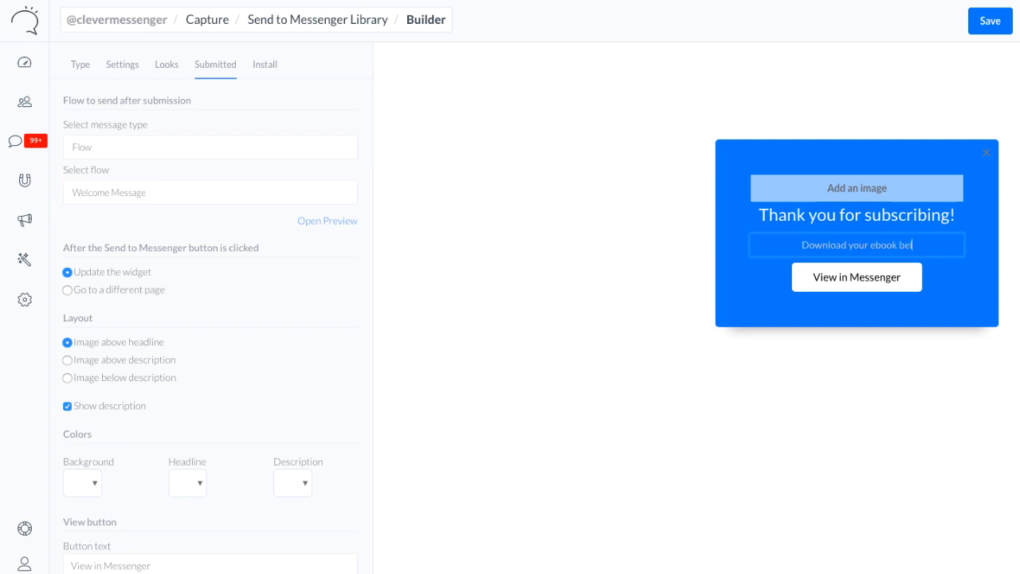
{"action": "type", "text": "low."}
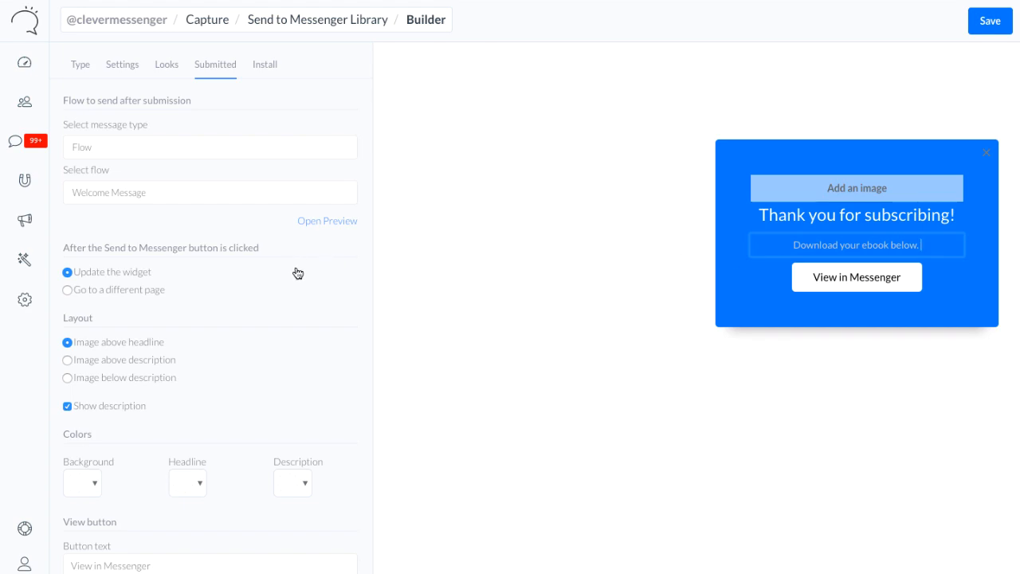
{"action": "left_click", "coordinate": [297, 273]}
Hide the description on the thank-you widget and set the view button's text to Download Ebook
{"action": "left_click", "coordinate": [68, 407]}
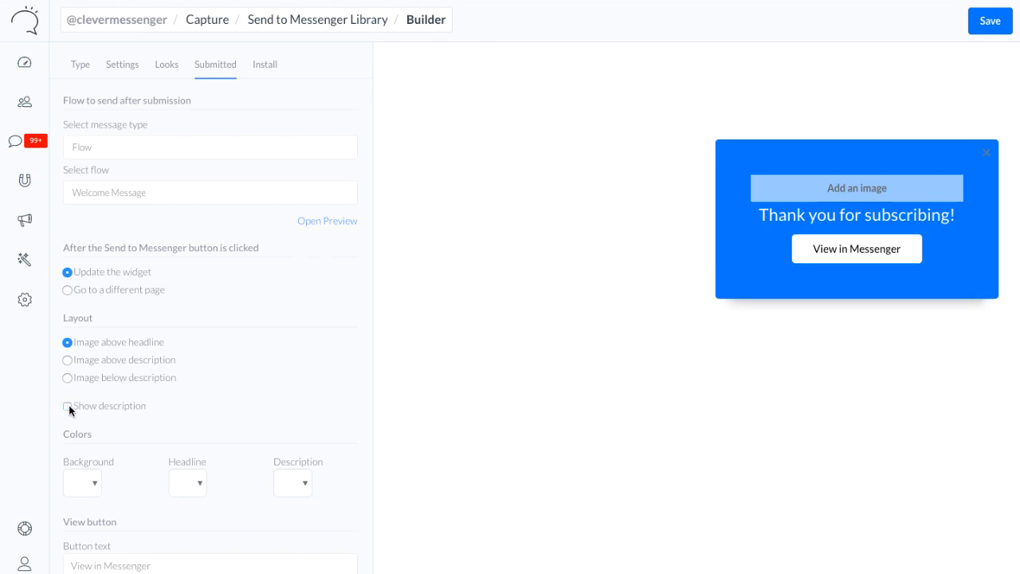
{"action": "scroll", "coordinate": [121, 448], "scroll_direction": "down", "scroll_amount": 1}
{"action": "left_click", "coordinate": [106, 488]}
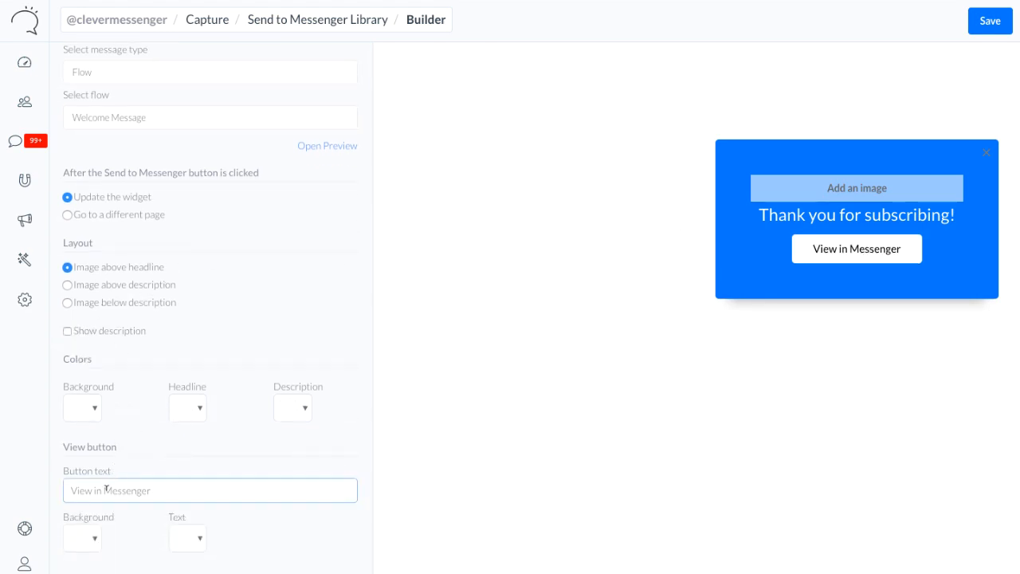
{"action": "triple_click", "coordinate": [106, 489]}
{"action": "type", "text": "D"}
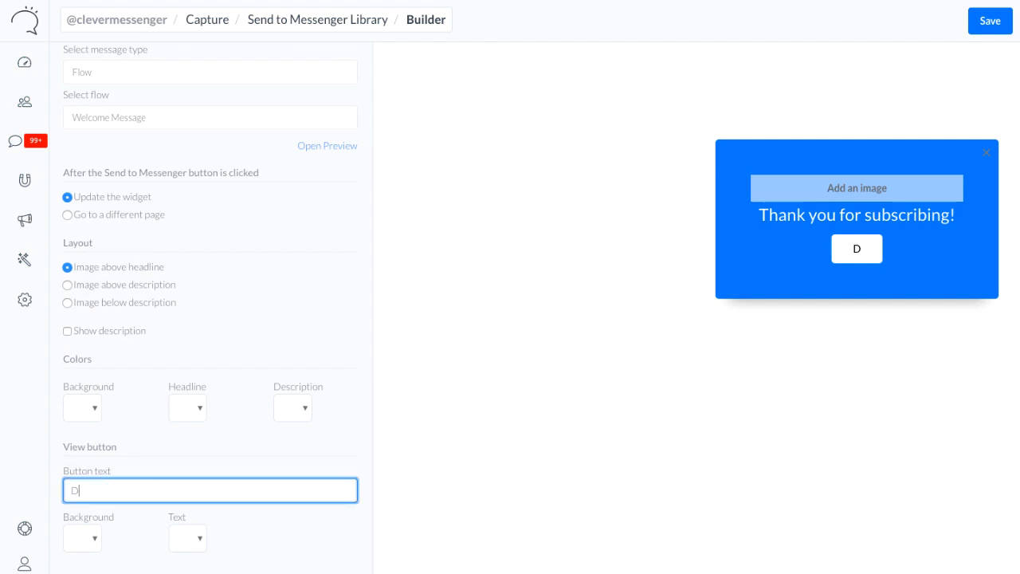
{"action": "type", "text": "ownload"}
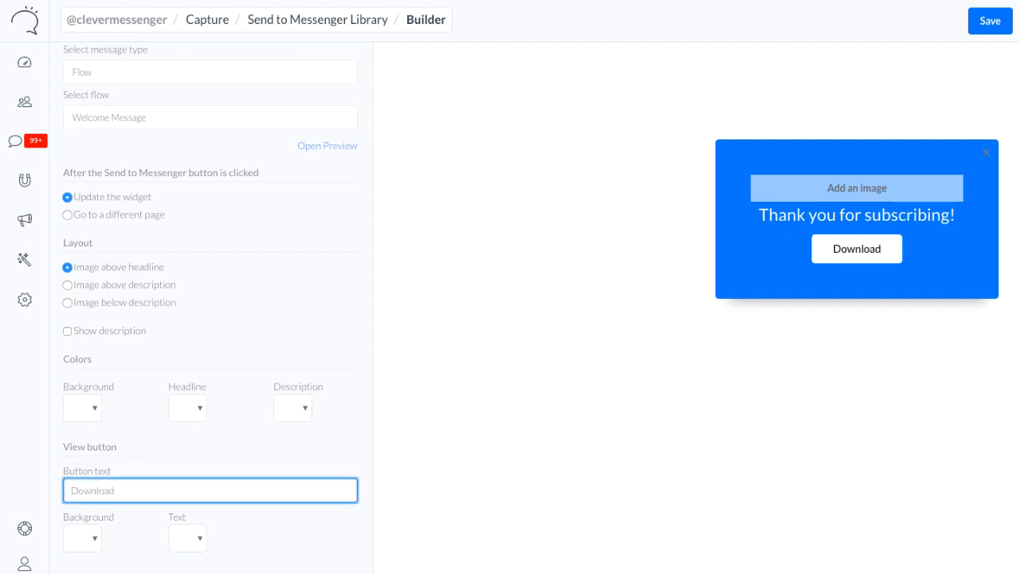
{"action": "type", "text": " Ebook"}
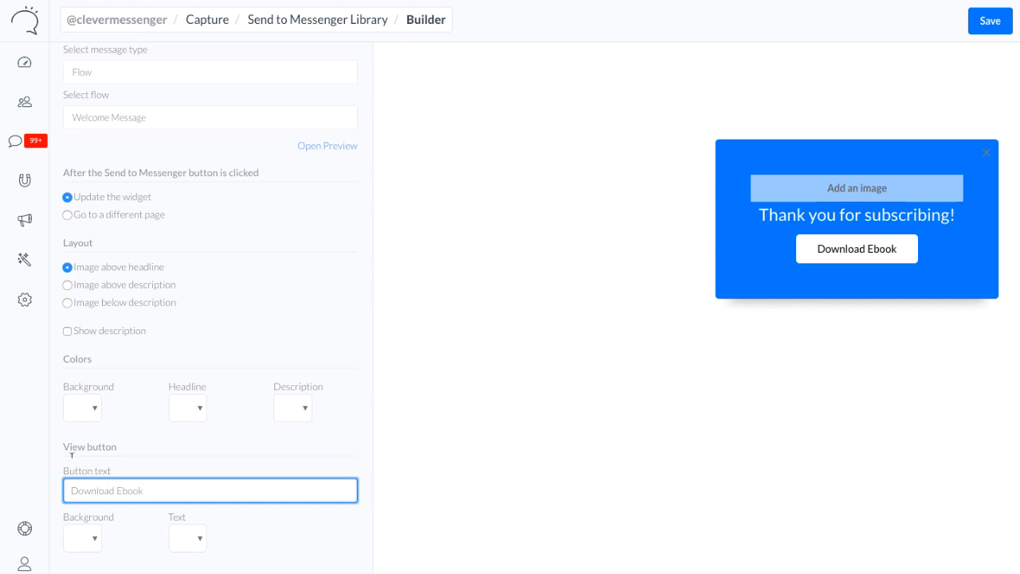
{"action": "left_click", "coordinate": [155, 423]}
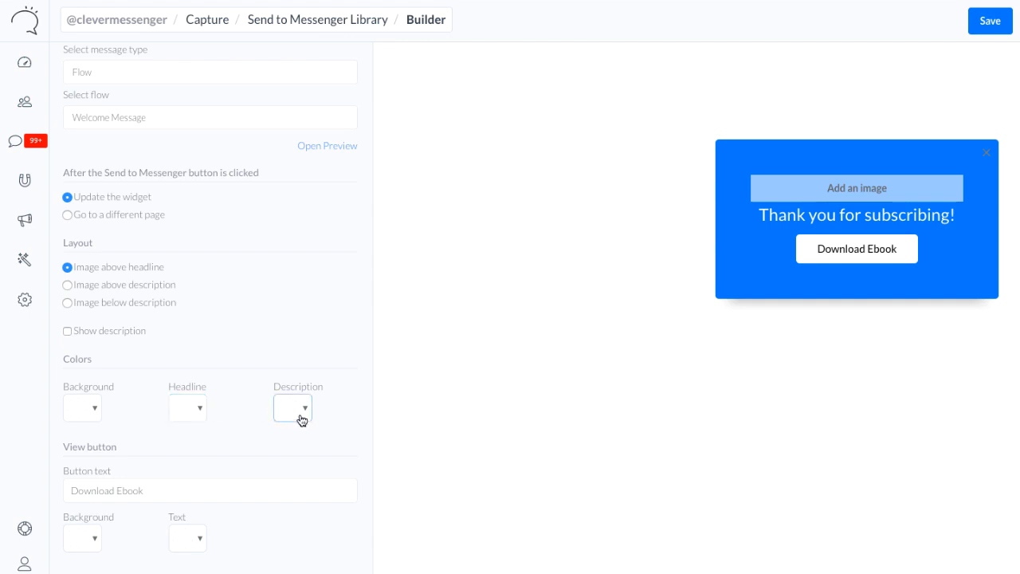
Preview the Welcome Message flow sent after submission and close the preview
{"action": "scroll", "coordinate": [277, 313], "scroll_direction": "up", "scroll_amount": 1}
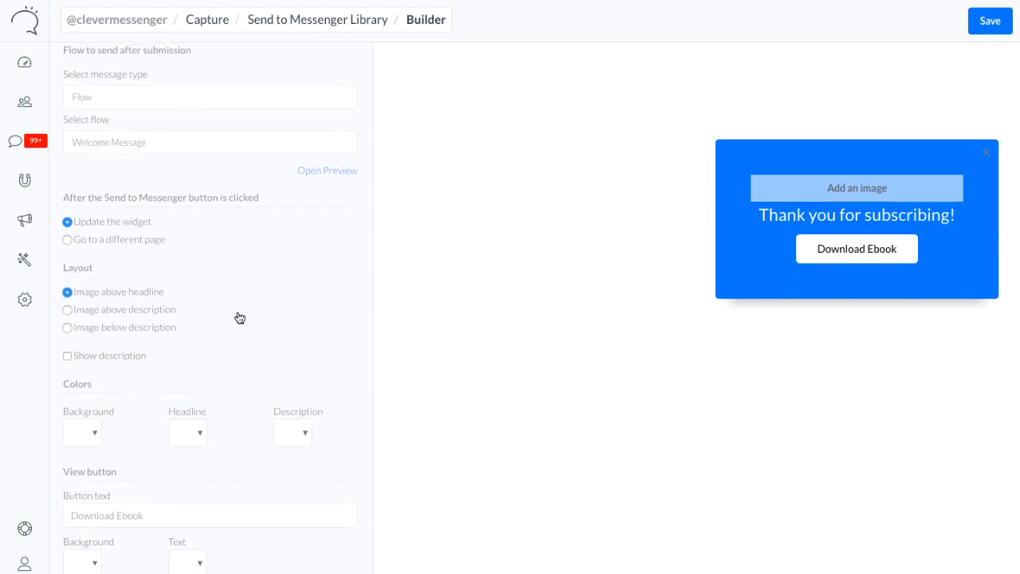
{"action": "scroll", "coordinate": [284, 258], "scroll_direction": "down", "scroll_amount": 1}
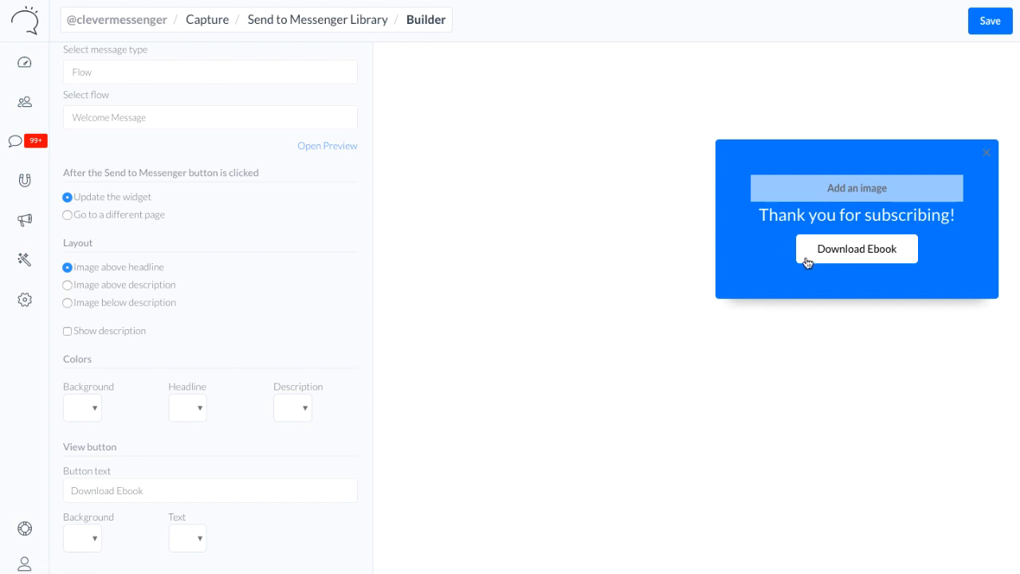
{"action": "left_click", "coordinate": [314, 148]}
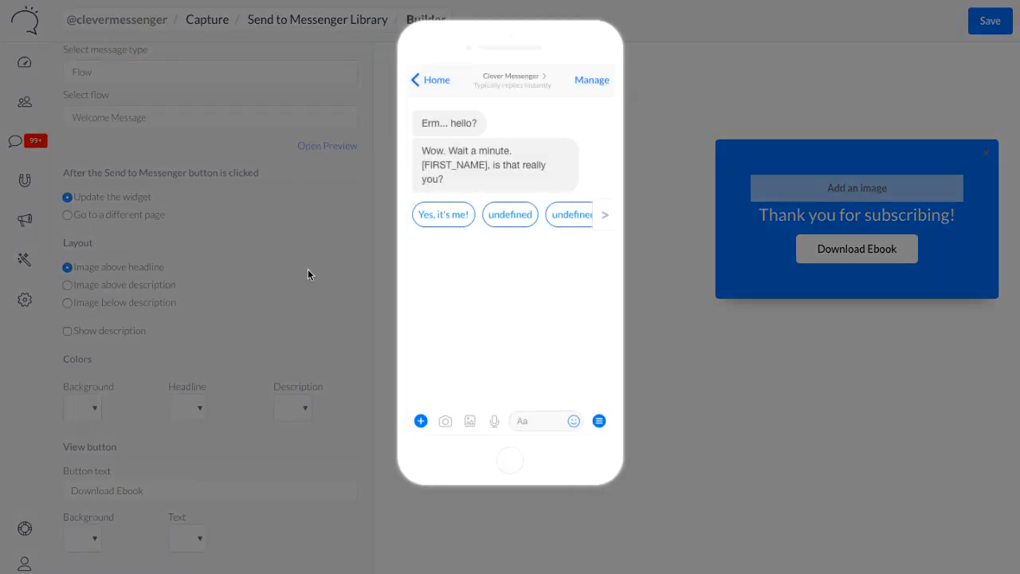
{"action": "left_click", "coordinate": [313, 302]}
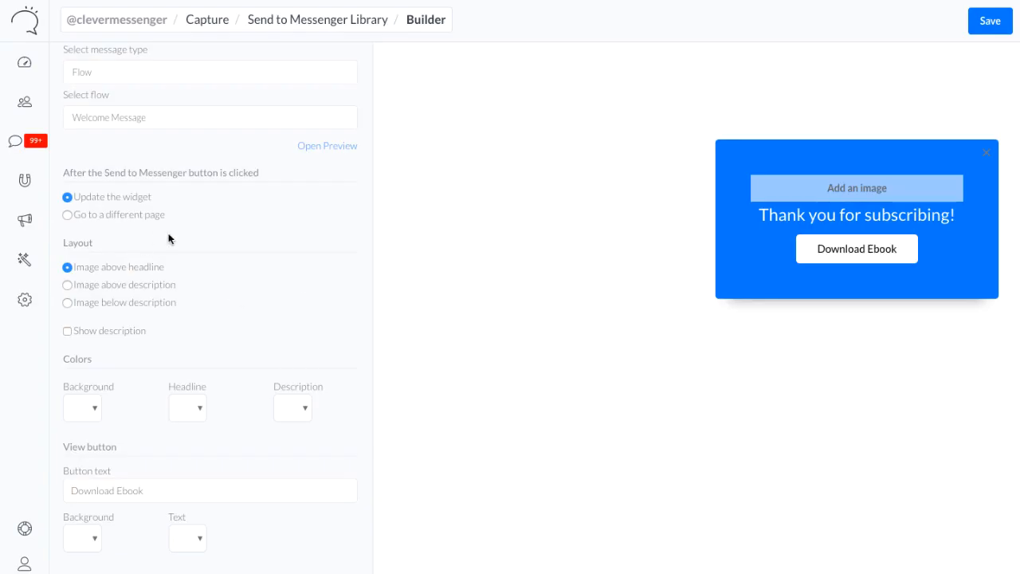
{"action": "scroll", "coordinate": [168, 239], "scroll_direction": "up", "scroll_amount": 1}
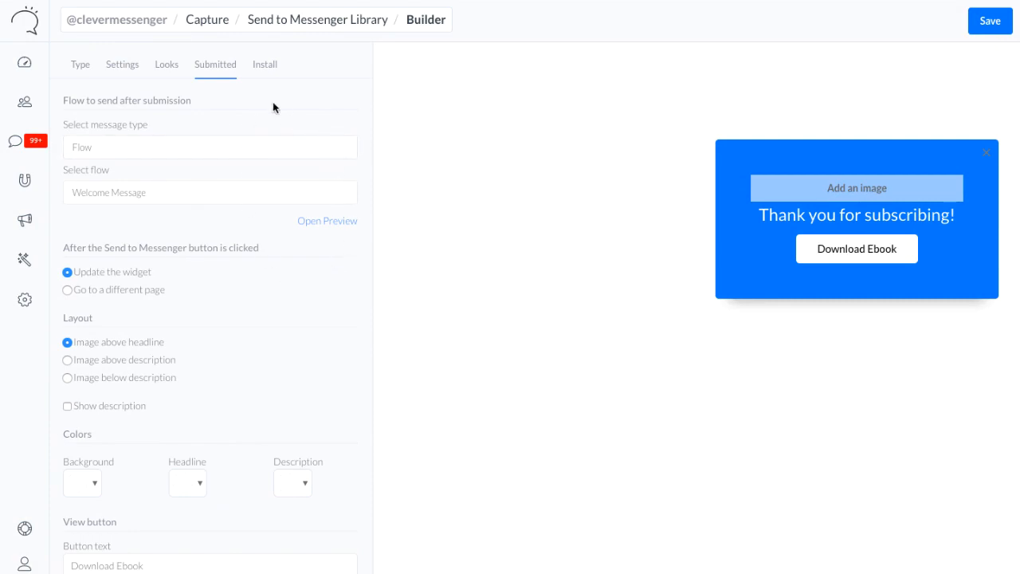
Save the widget and copy its installation code snippet
{"action": "left_click", "coordinate": [267, 74]}
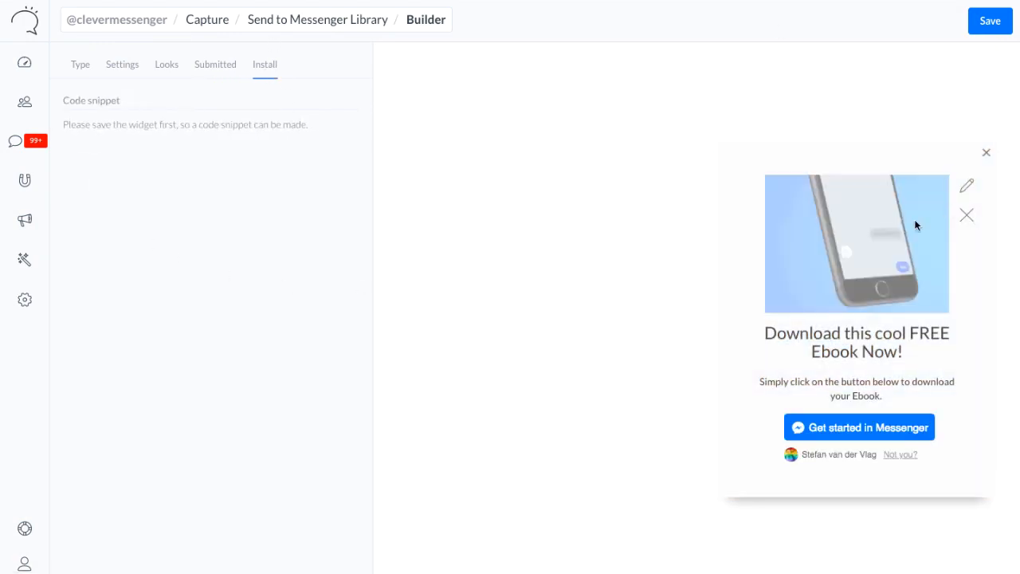
{"action": "left_click", "coordinate": [985, 29]}
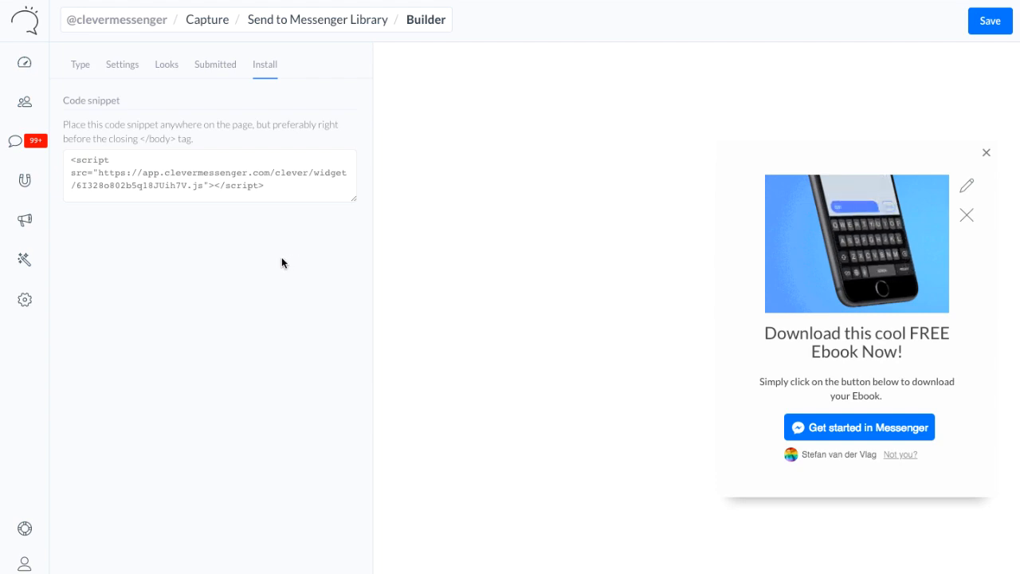
{"action": "left_click", "coordinate": [189, 185]}
{"action": "key", "text": "ctrl+a"}
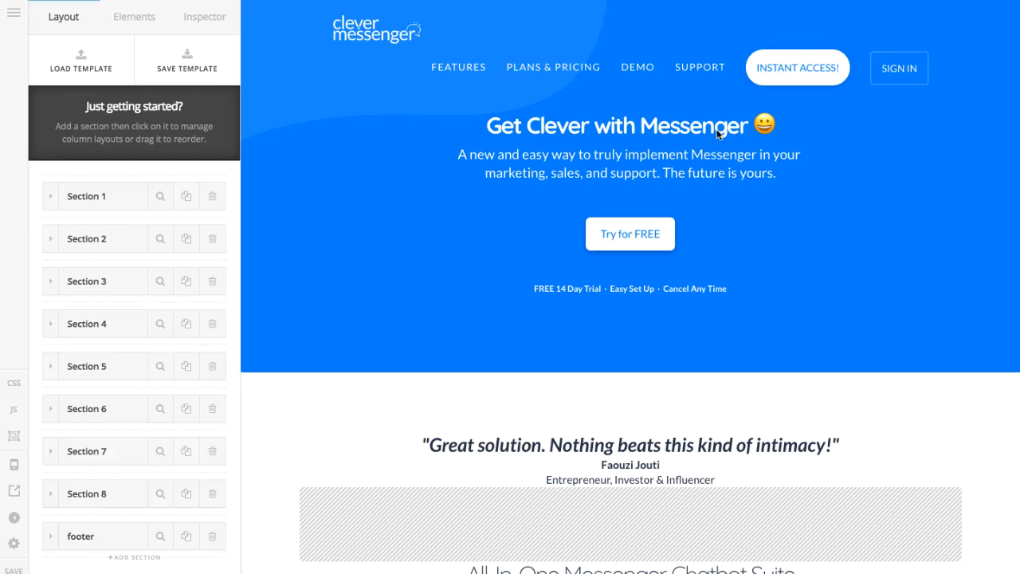
In the website page builder, add a Raw Content element below the Contact Us button in the "Big brand? No time?" section
{"action": "scroll", "coordinate": [418, 149], "scroll_direction": "down", "scroll_amount": 1}
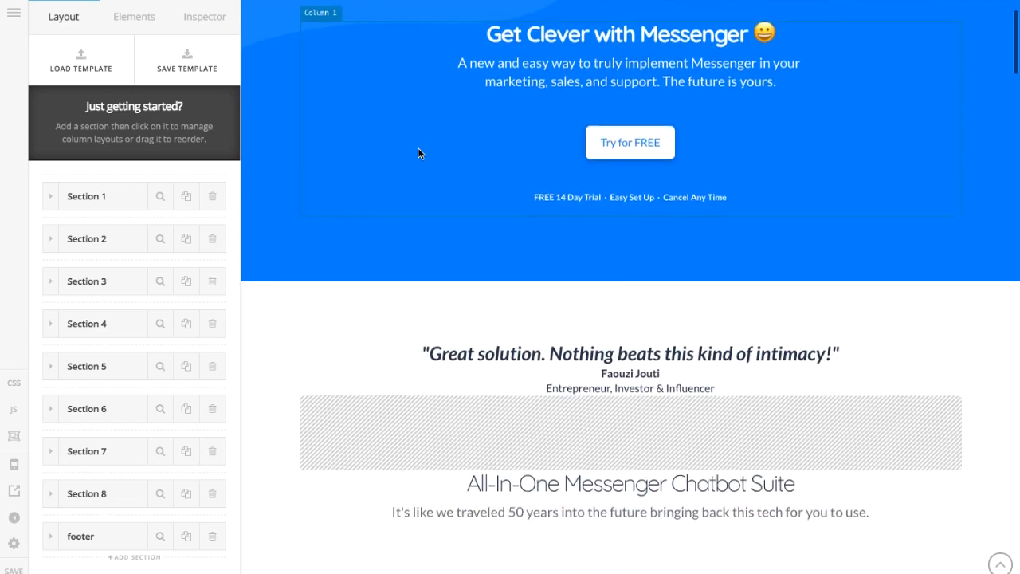
{"action": "scroll", "coordinate": [417, 151], "scroll_direction": "down", "scroll_amount": 10}
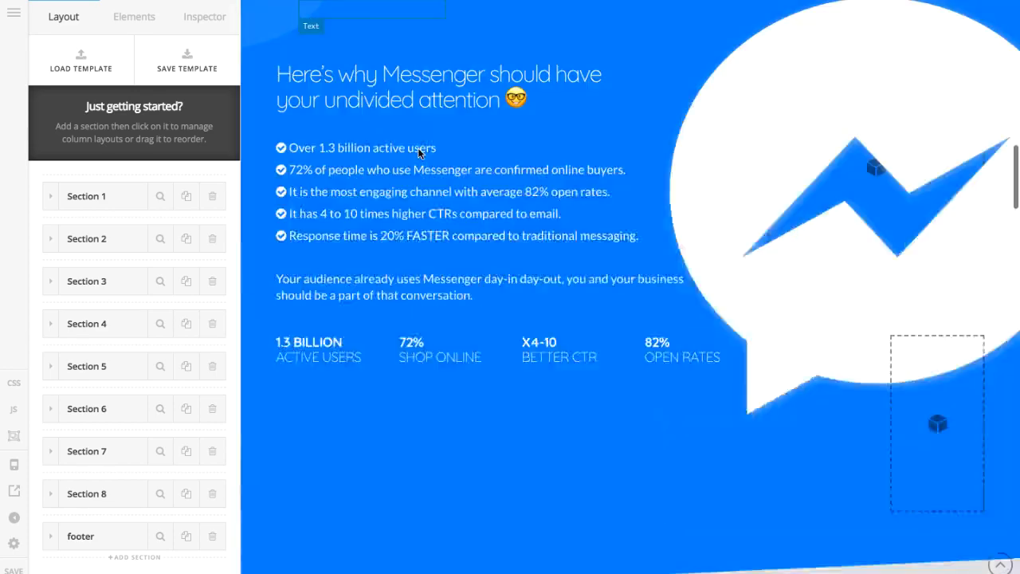
{"action": "scroll", "coordinate": [420, 151], "scroll_direction": "down", "scroll_amount": 15}
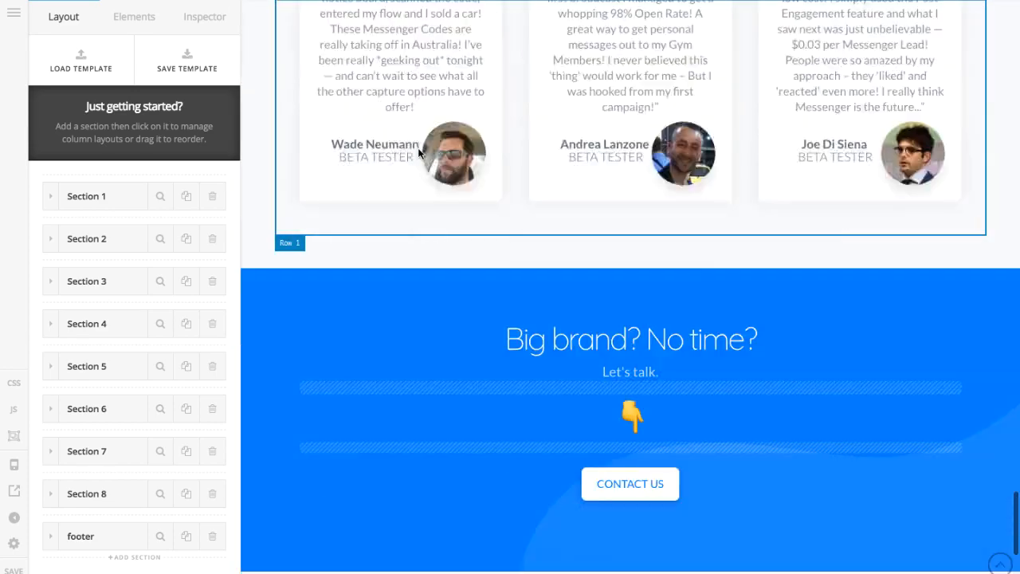
{"action": "scroll", "coordinate": [417, 151], "scroll_direction": "down", "scroll_amount": 3}
{"action": "scroll", "coordinate": [660, 295], "scroll_direction": "up", "scroll_amount": 4}
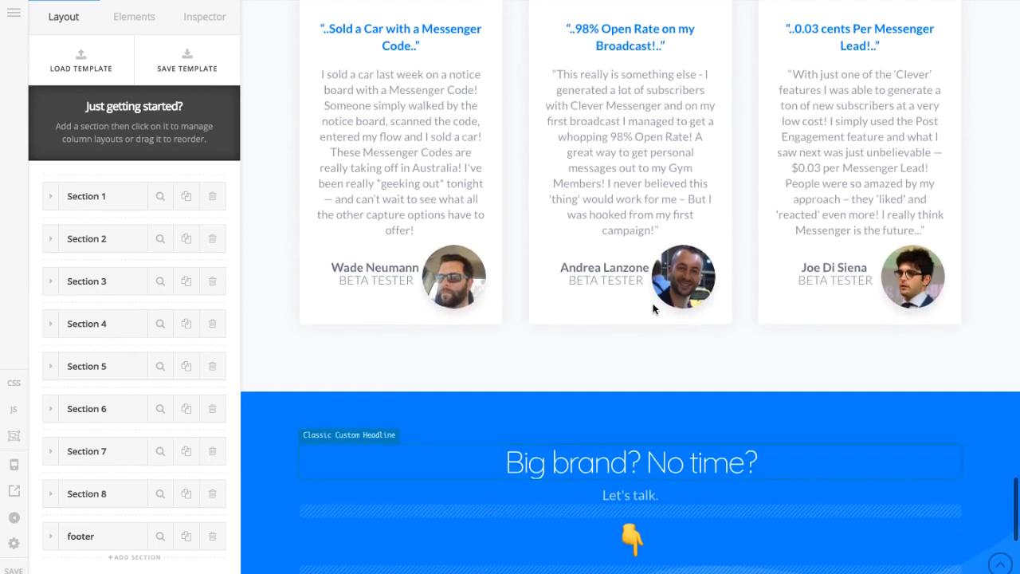
{"action": "scroll", "coordinate": [653, 308], "scroll_direction": "up", "scroll_amount": 6}
{"action": "scroll", "coordinate": [652, 301], "scroll_direction": "down", "scroll_amount": 9}
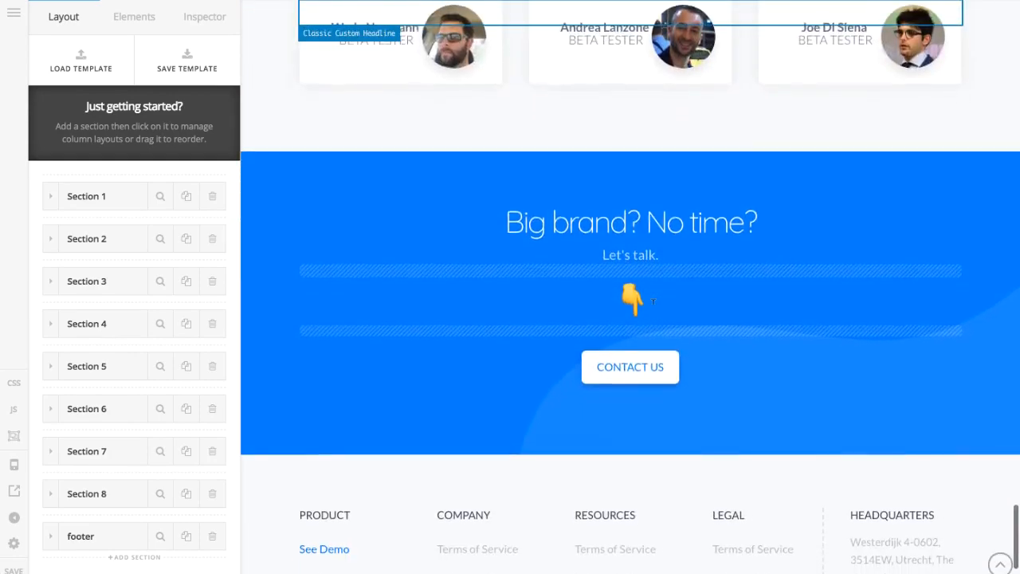
{"action": "scroll", "coordinate": [652, 304], "scroll_direction": "down", "scroll_amount": 3}
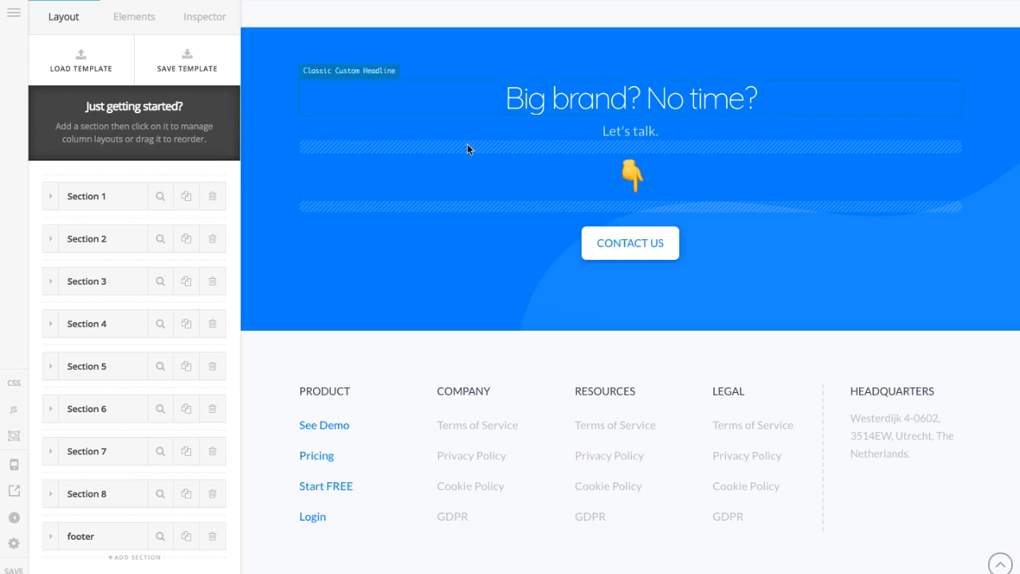
{"action": "scroll", "coordinate": [432, 182], "scroll_direction": "up", "scroll_amount": 3}
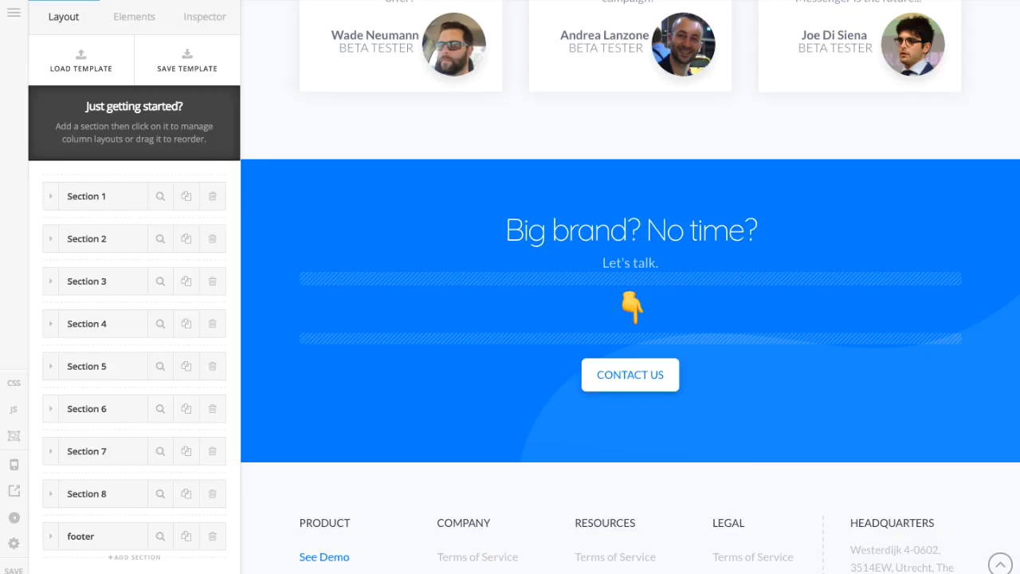
{"action": "left_click", "coordinate": [119, 16]}
{"action": "type", "text": "raw"}
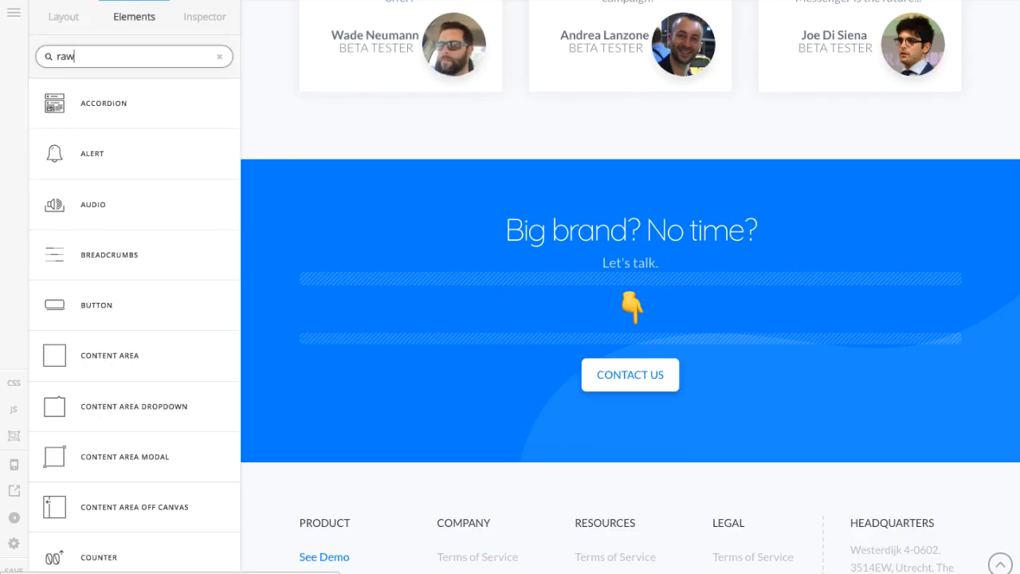
{"action": "left_click_drag", "start_coordinate": [117, 97], "coordinate": [553, 440]}
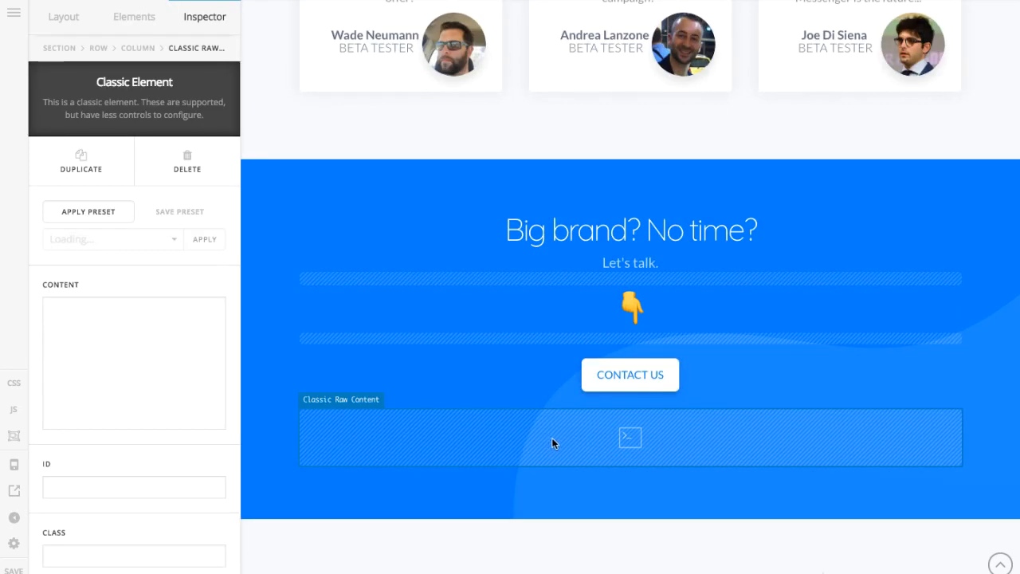
Paste the widget's script snippet into the Raw Content element and save the page
{"action": "left_click", "coordinate": [103, 373]}
{"action": "type", "text": "<script src=\"https://app.clevermessenger.com/clever/widget/6I328o802b5q18JUih7V.js\"></script>"}
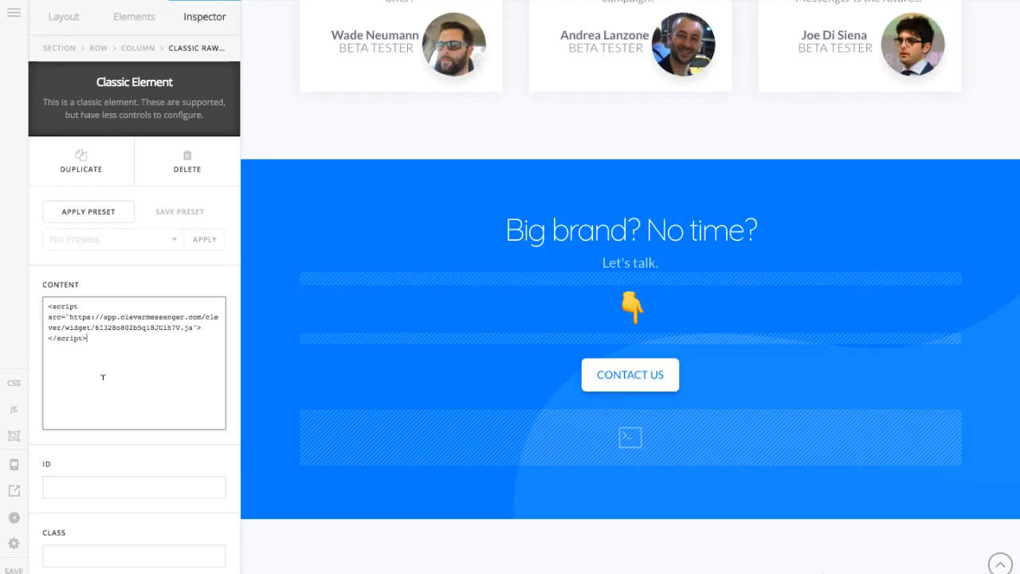
{"action": "left_click", "coordinate": [13, 569]}
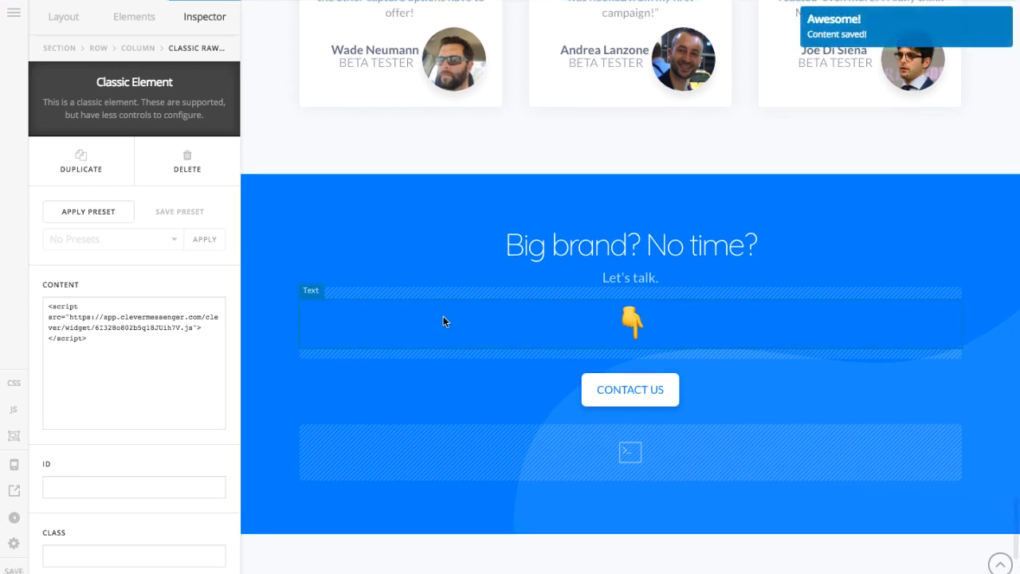
{"action": "scroll", "coordinate": [444, 322], "scroll_direction": "up", "scroll_amount": 5}
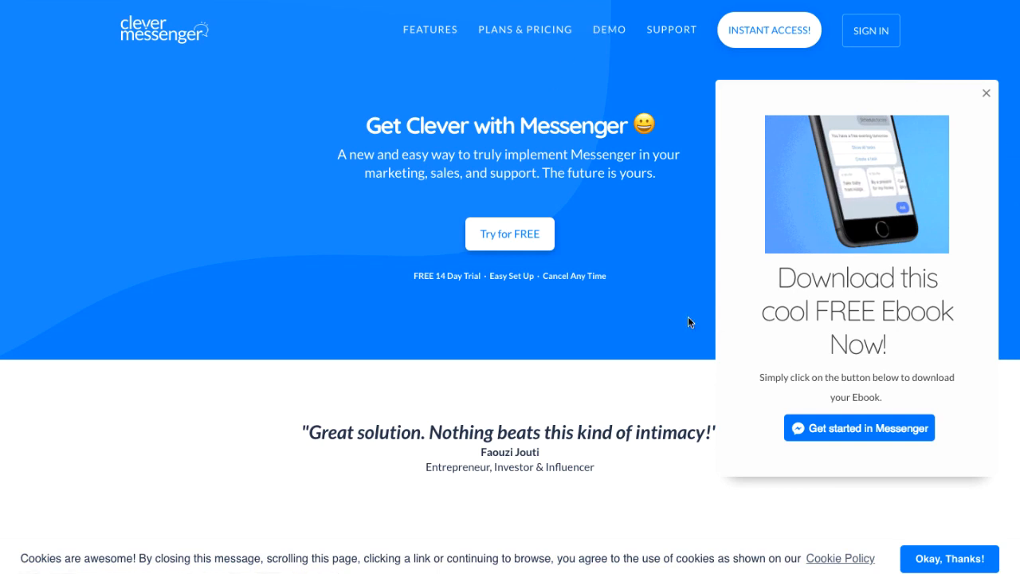
Dismiss the cookie notice on the live website and check how the ebook slide-in widget displays while moving through the page
{"action": "left_click", "coordinate": [946, 564]}
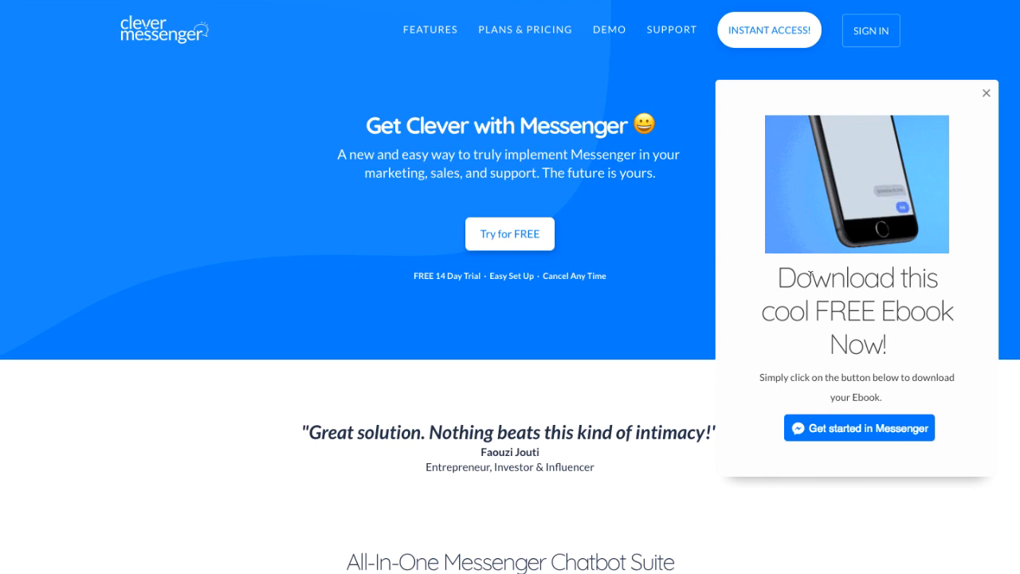
{"action": "double_click", "coordinate": [809, 275]}
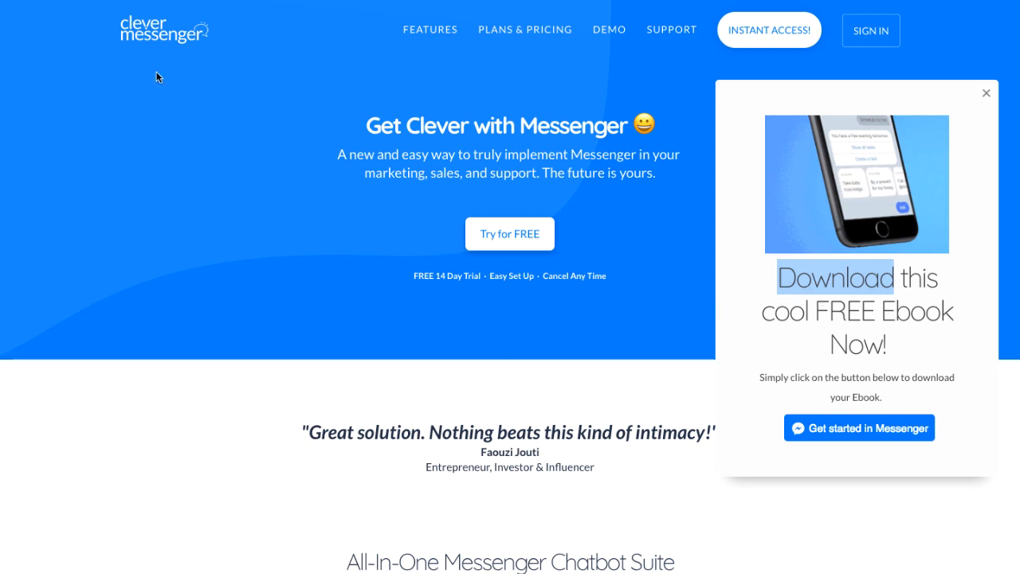
{"action": "left_click", "coordinate": [312, 192]}
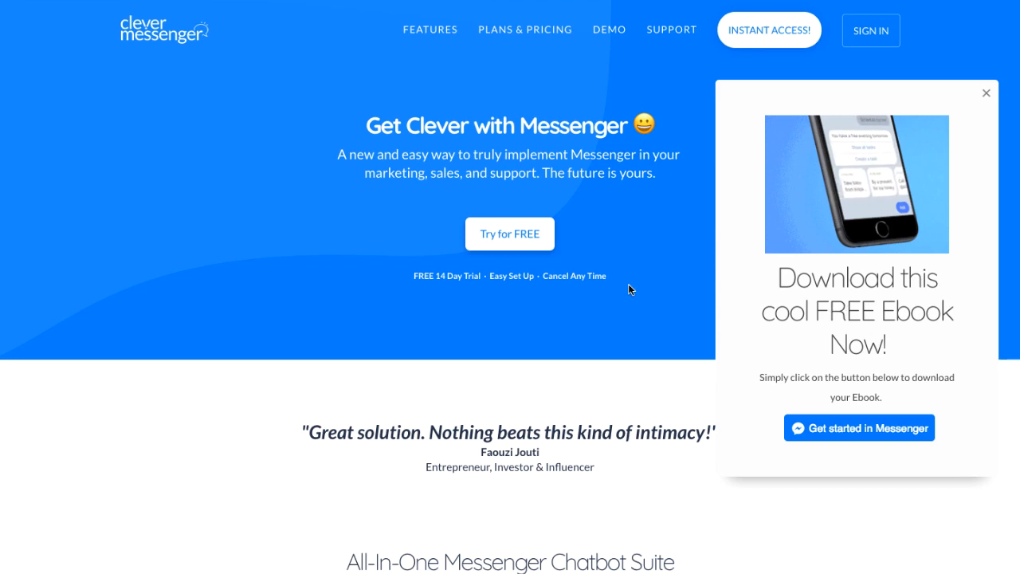
{"action": "scroll", "coordinate": [628, 287], "scroll_direction": "down", "scroll_amount": 5}
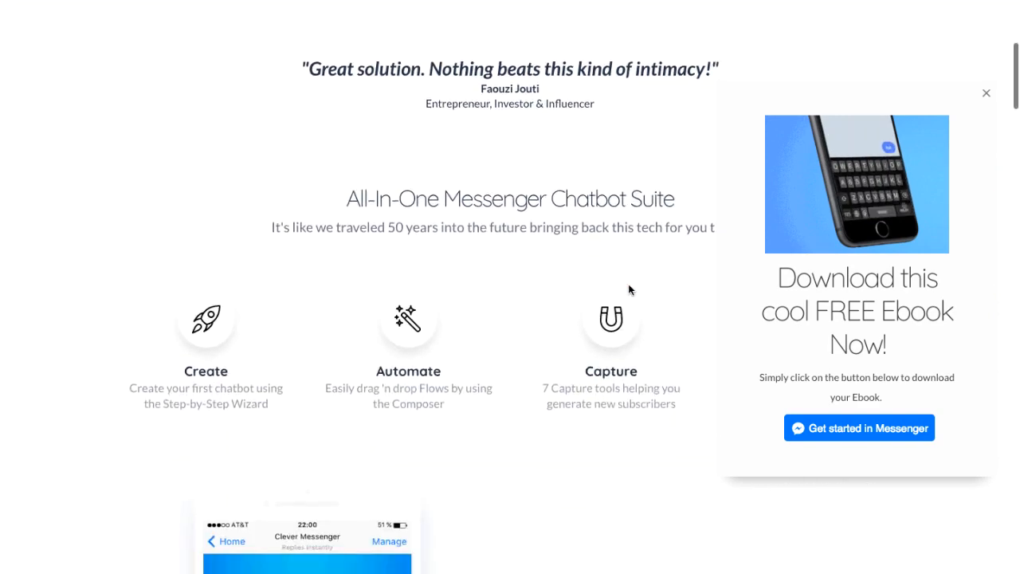
{"action": "scroll", "coordinate": [628, 288], "scroll_direction": "down", "scroll_amount": 3}
{"action": "scroll", "coordinate": [628, 288], "scroll_direction": "up", "scroll_amount": 6}
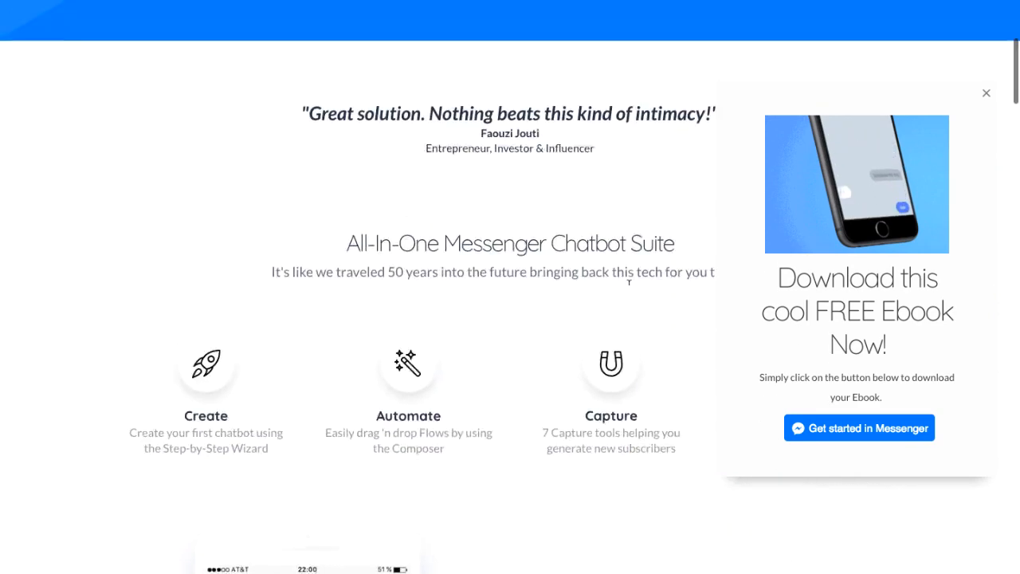
{"action": "scroll", "coordinate": [628, 290], "scroll_direction": "up", "scroll_amount": 3}
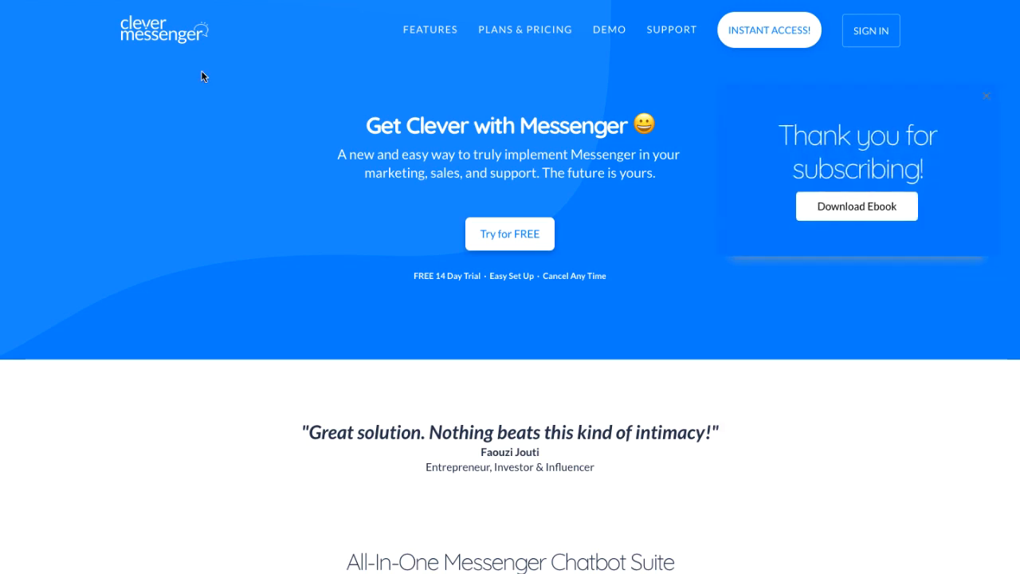
Test the widget's thank-you state with its Download Ebook option, and answer the bot's welcome message in Messenger with "Yes, it's me!"
{"action": "scroll", "coordinate": [565, 240], "scroll_direction": "down", "scroll_amount": 5}
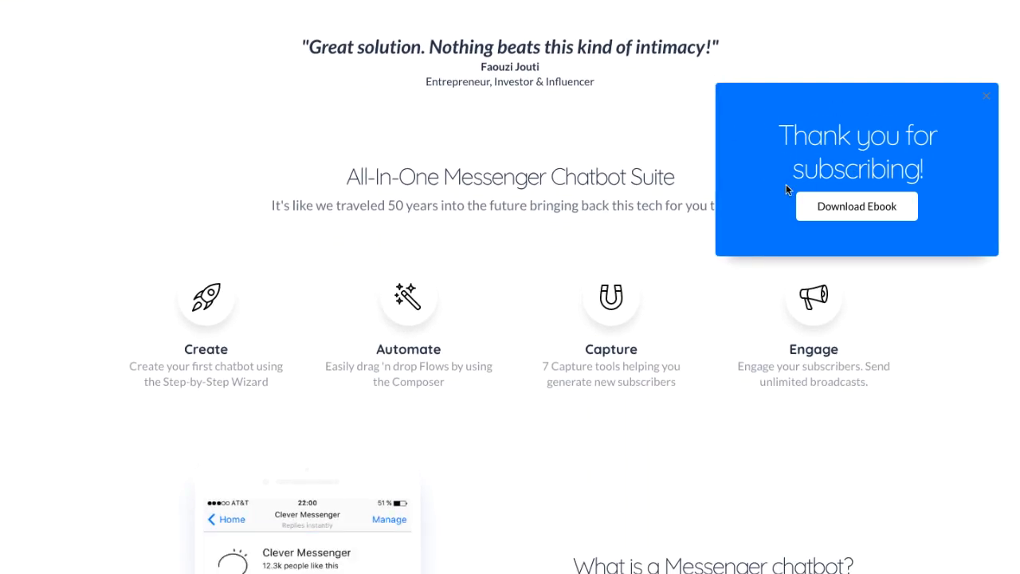
{"action": "left_click", "coordinate": [847, 212]}
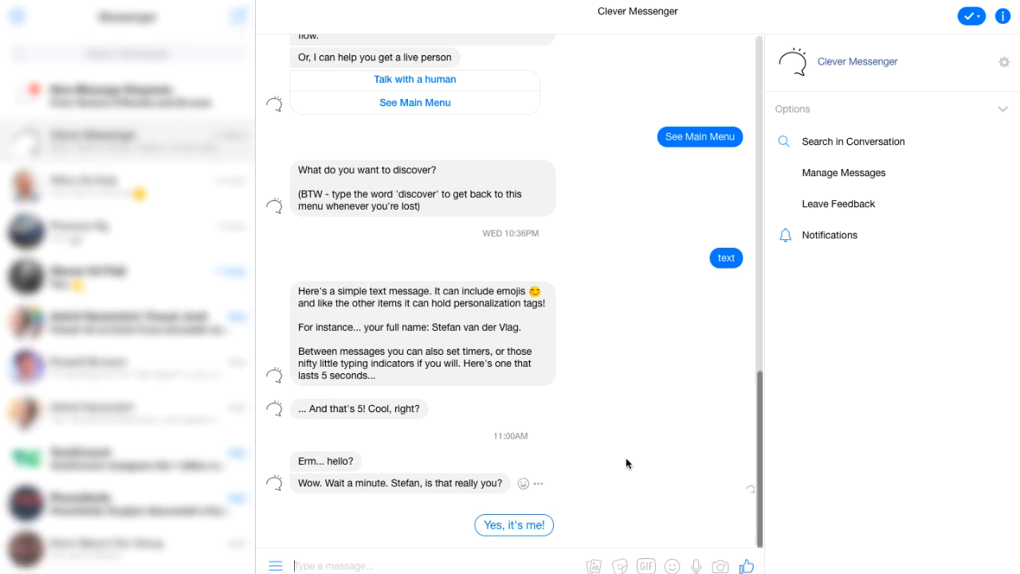
{"action": "left_click", "coordinate": [510, 533]}
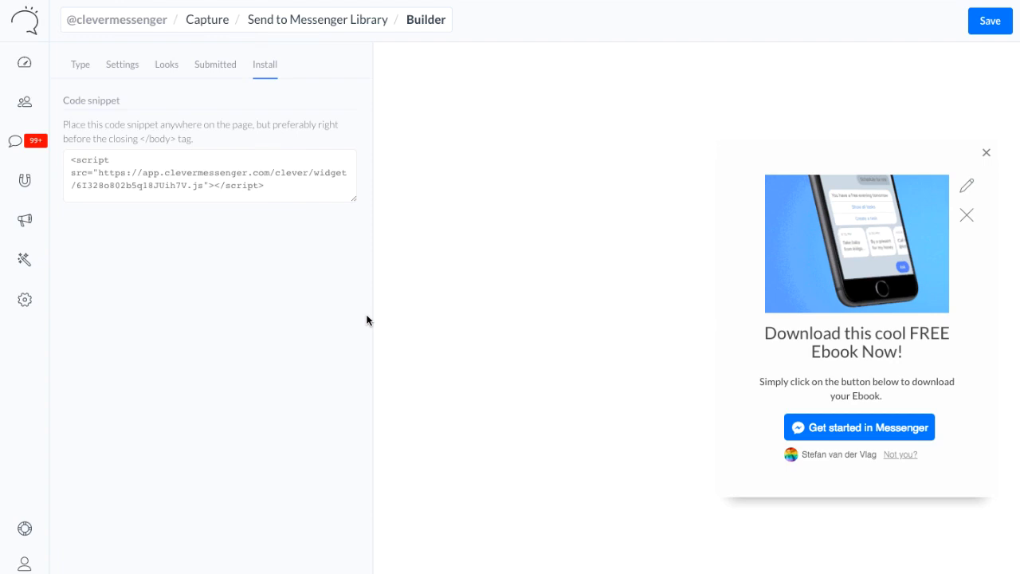